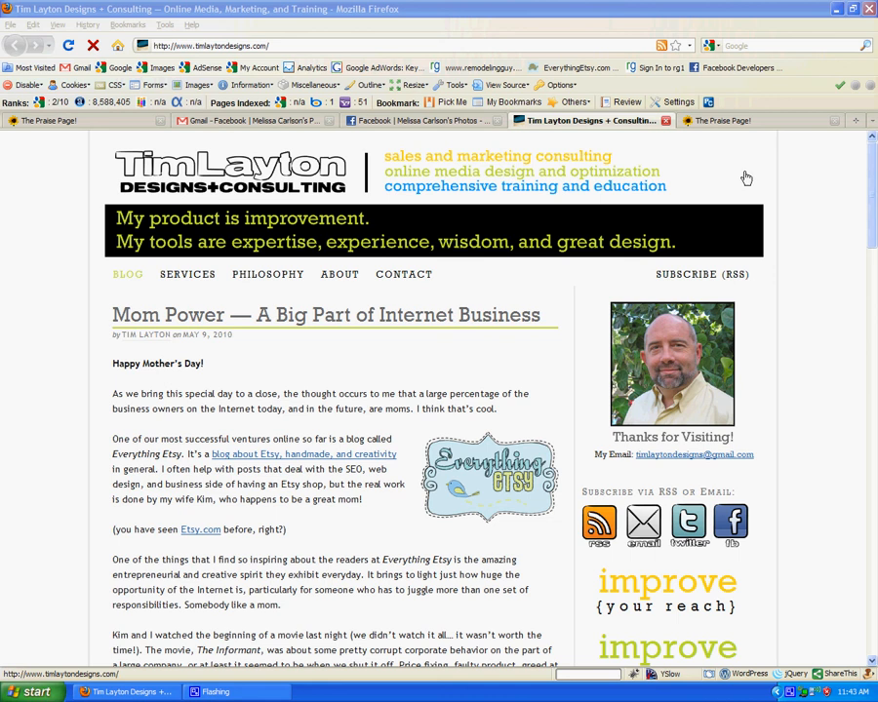
Look over the live version of The Praise Page on the Imagine Me... Set Free! site.
left_click(70, 121)
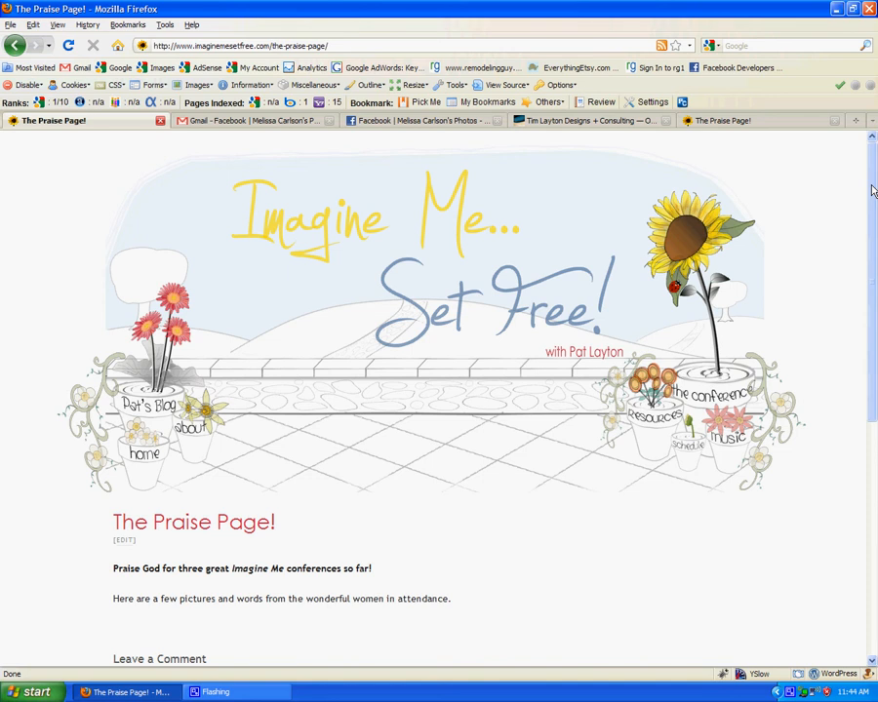
left_click_drag(873, 191, 874, 204)
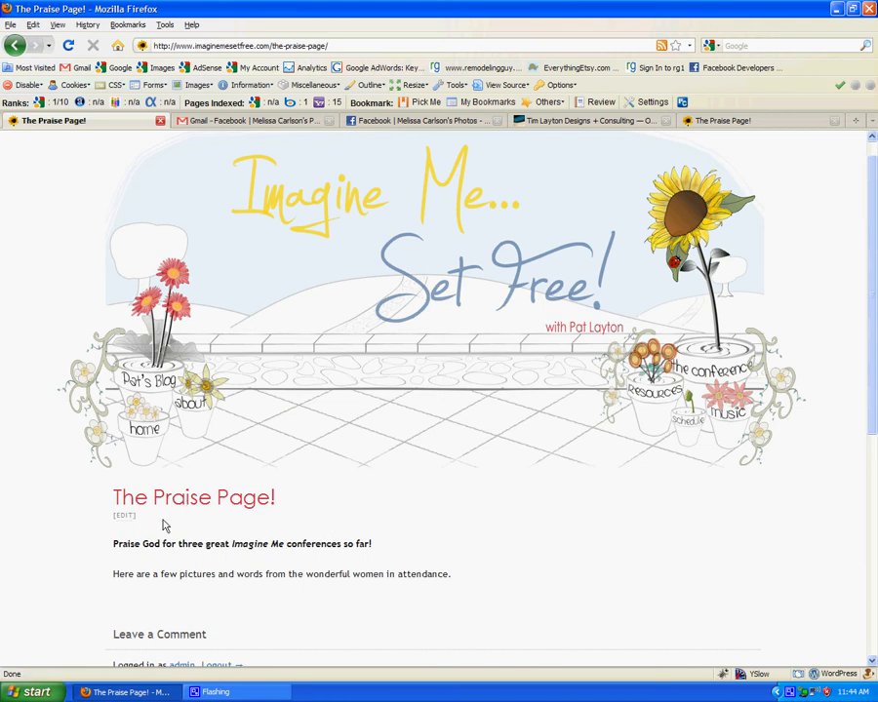
View the first photo of the Imagine Me Set Free - Denver, CO Facebook album with its image-saving options, and close the album.
left_click(394, 120)
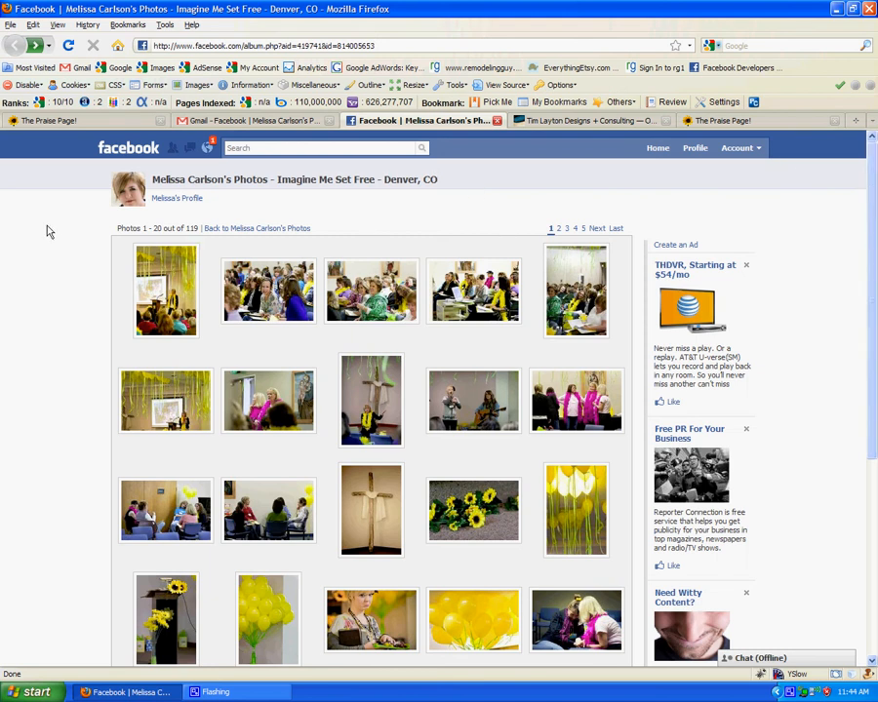
left_click(162, 298)
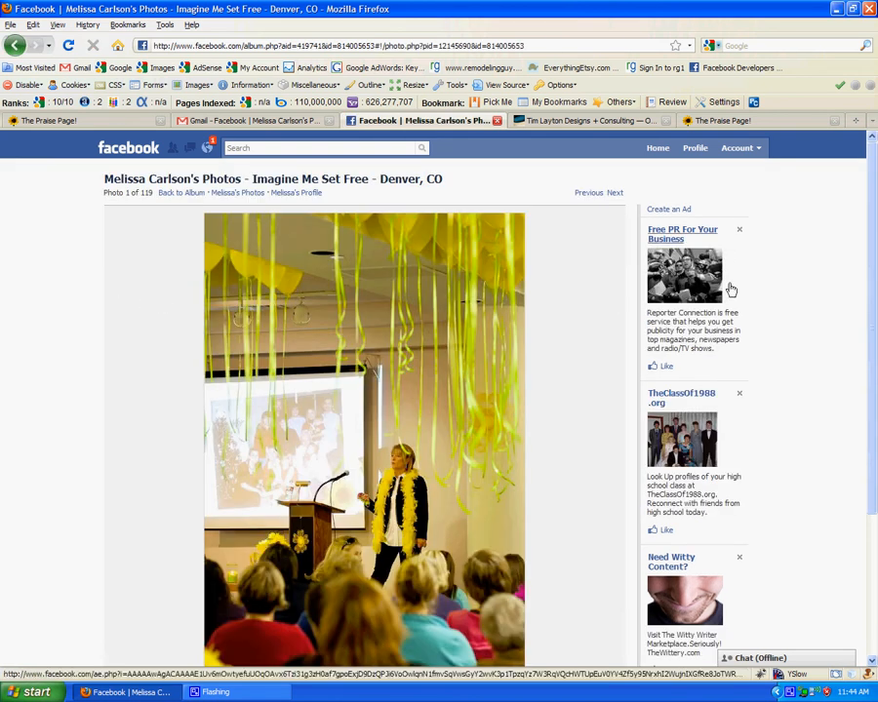
left_click_drag(868, 260, 872, 315)
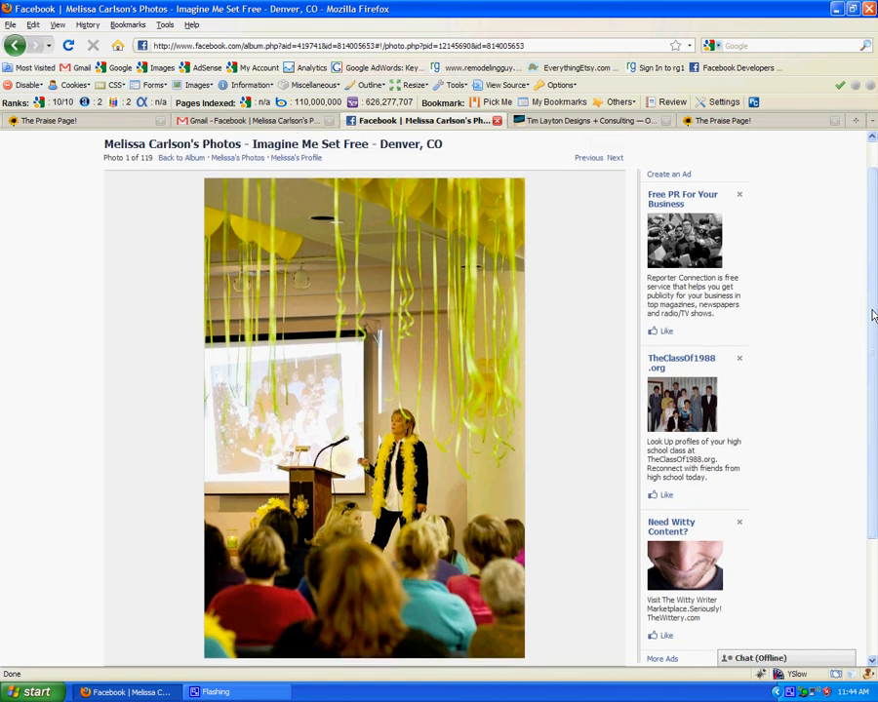
left_click_drag(874, 315, 873, 332)
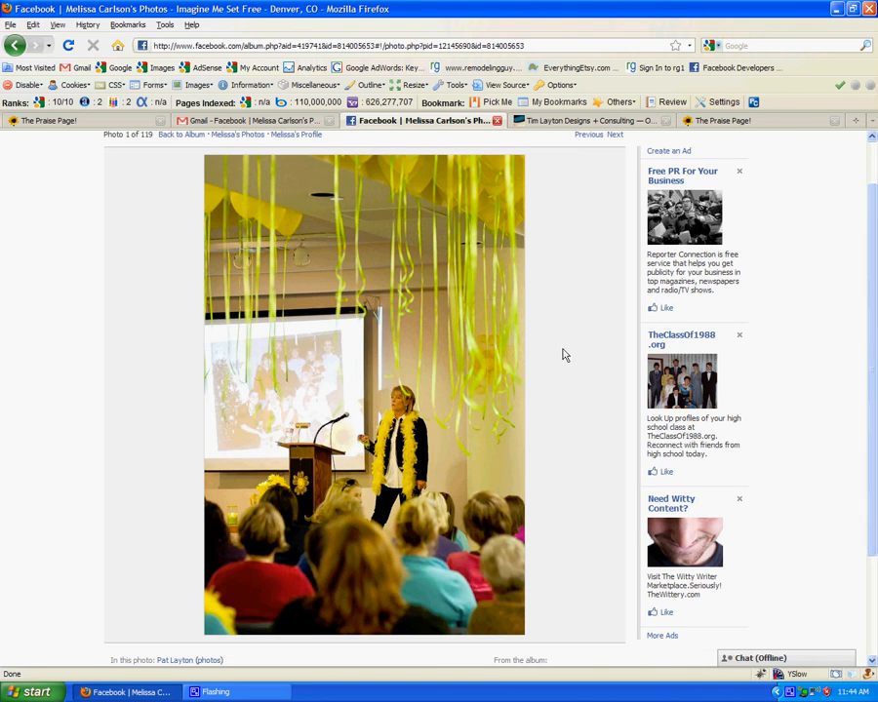
right_click(370, 317)
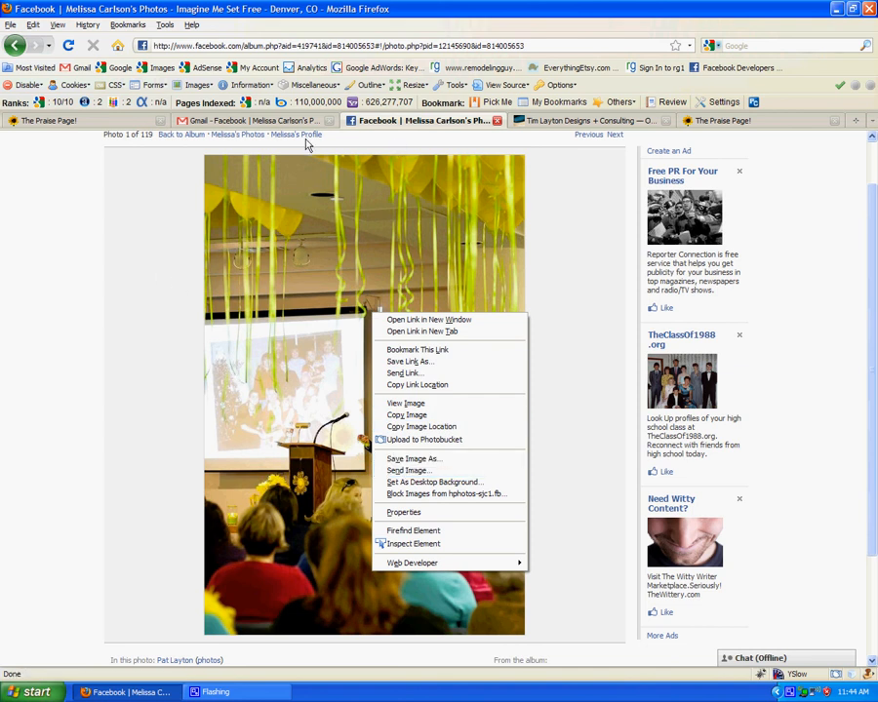
left_click(498, 121)
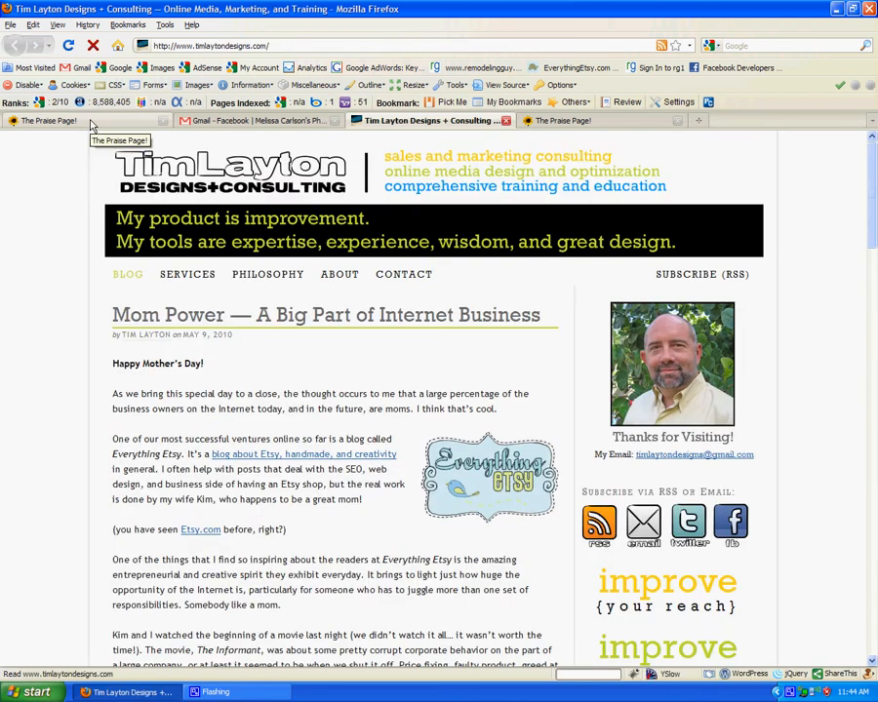
Open The Praise Page for editing in WordPress and check its HTML source before returning to the Visual editor.
left_click(49, 121)
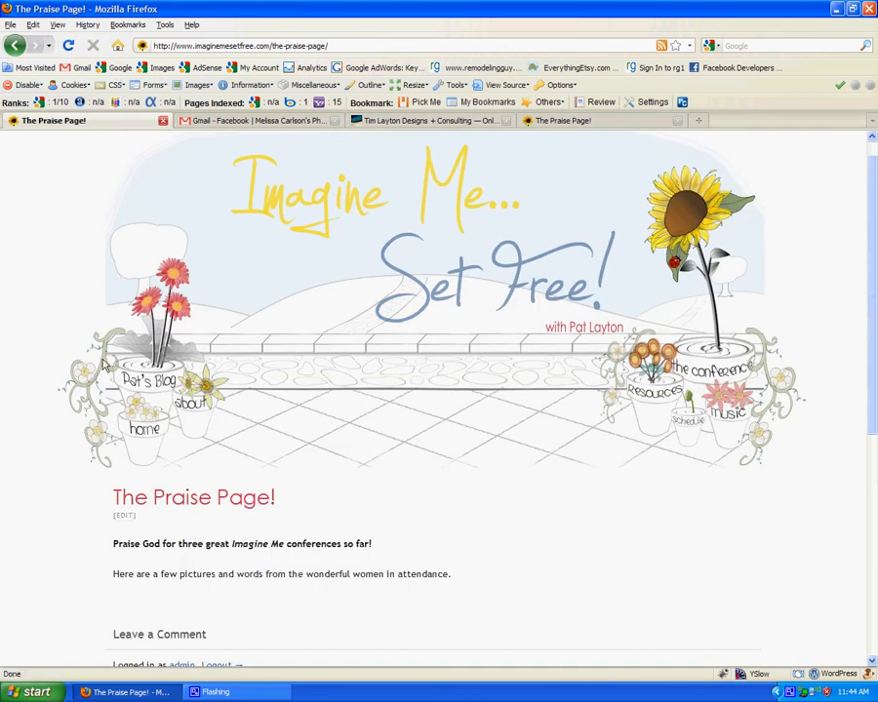
left_click(122, 520)
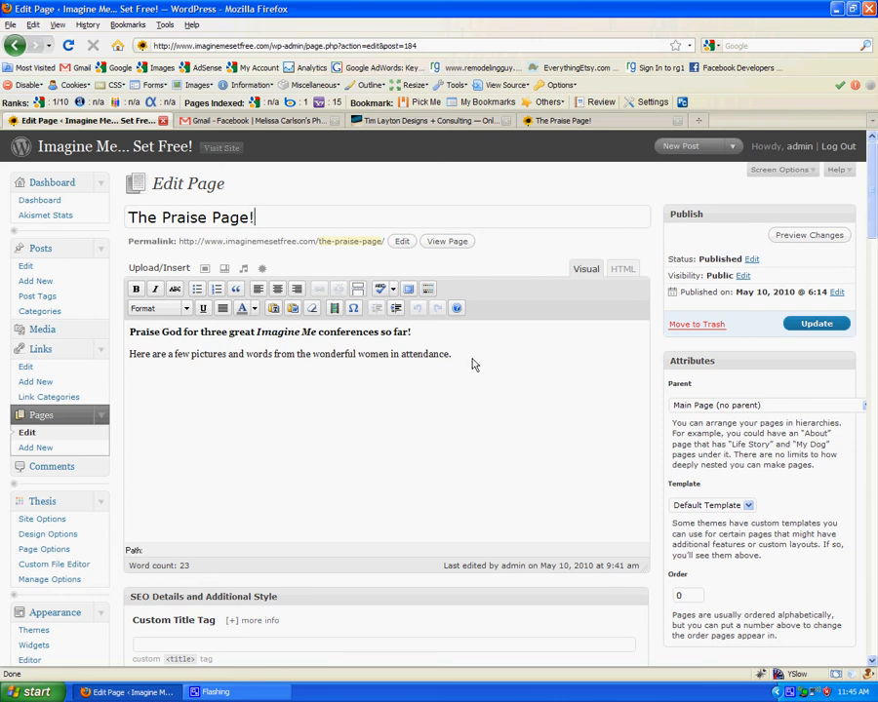
left_click(625, 269)
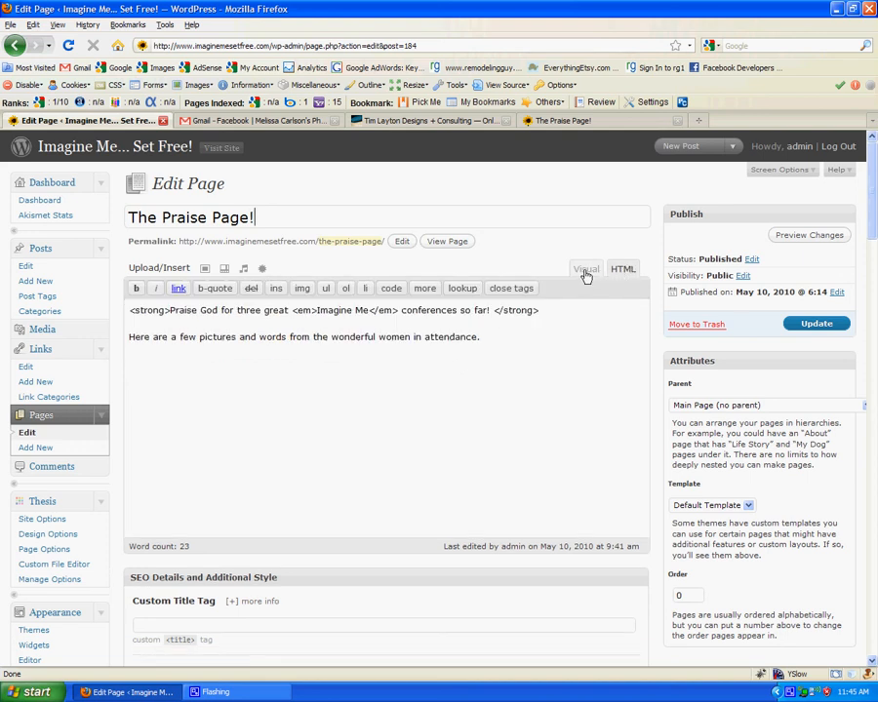
left_click(585, 272)
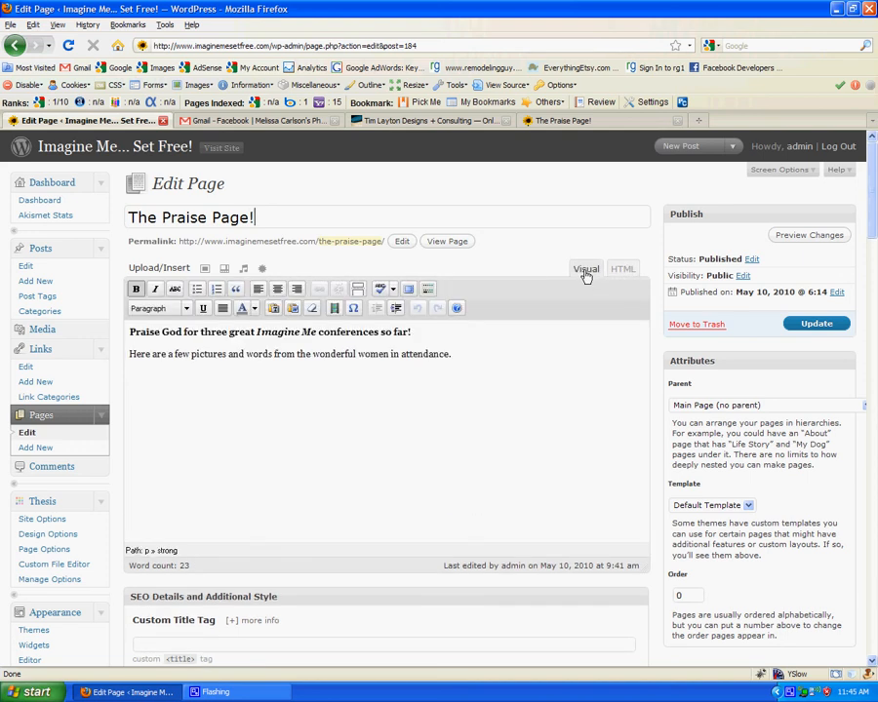
Start a new line below the intro text and upload the image momcoloradopic1 from the PatLayton.net folder.
left_click(456, 358)
key("Return")
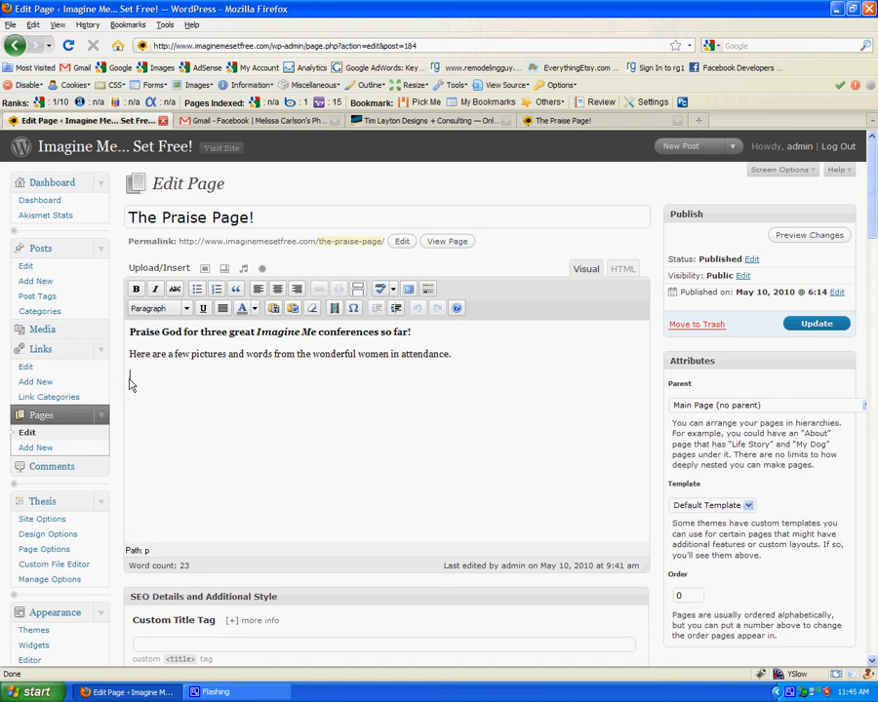
left_click(205, 271)
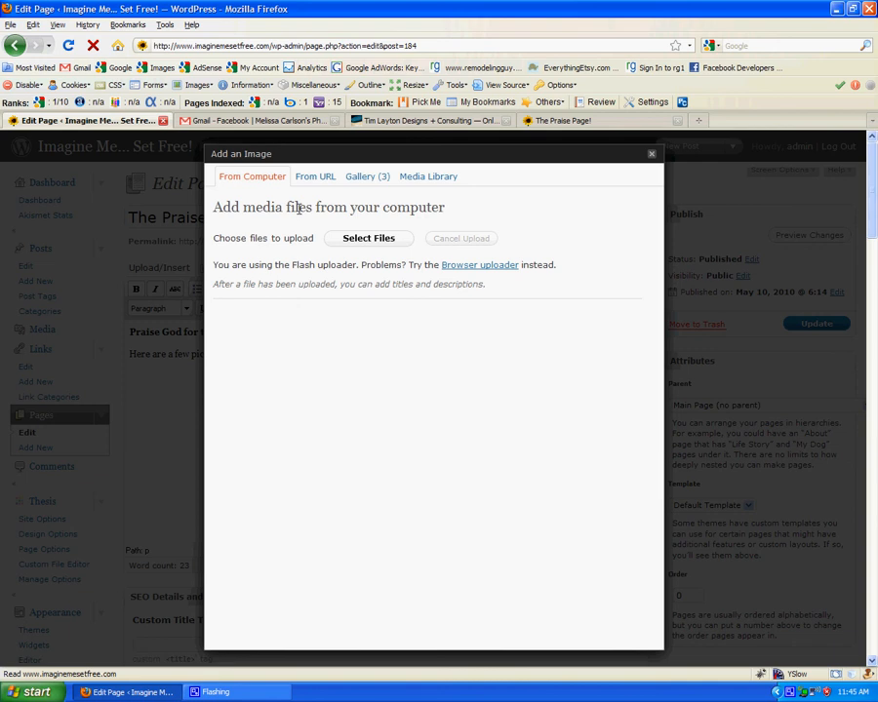
left_click(355, 237)
left_click_drag(109, 251, 222, 251)
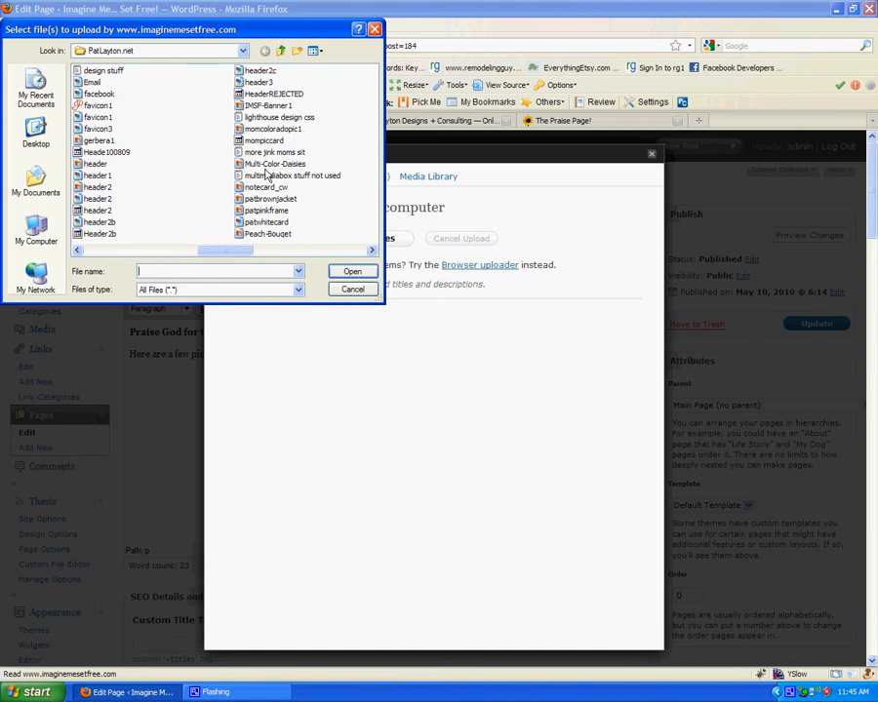
left_click(276, 130)
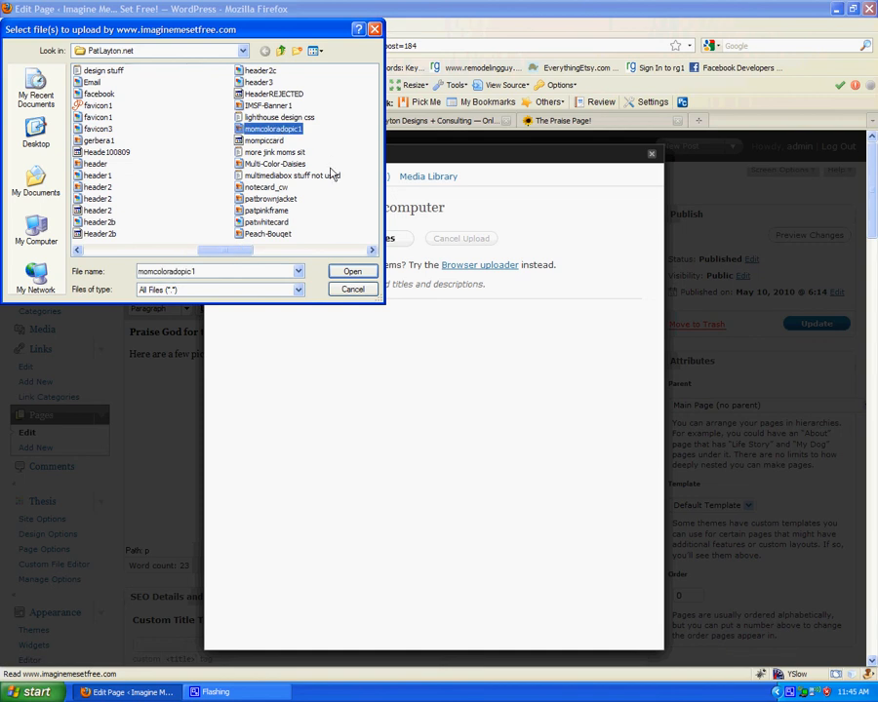
left_click(346, 271)
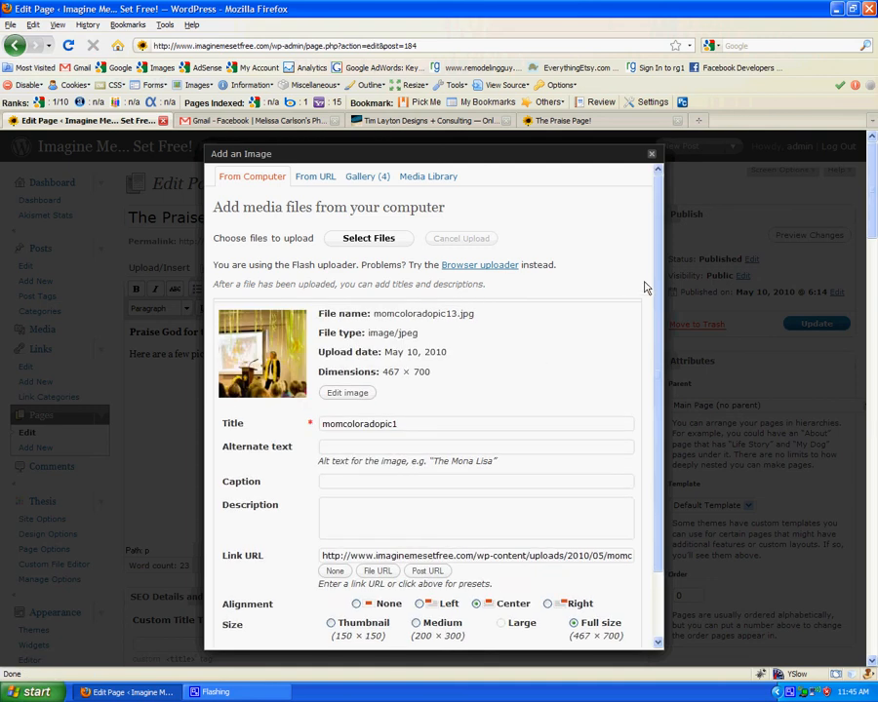
Give the uploaded image alternate text with the speaker's name and "in Estes Park, CO", and insert it centered at full size.
left_click_drag(660, 290, 658, 368)
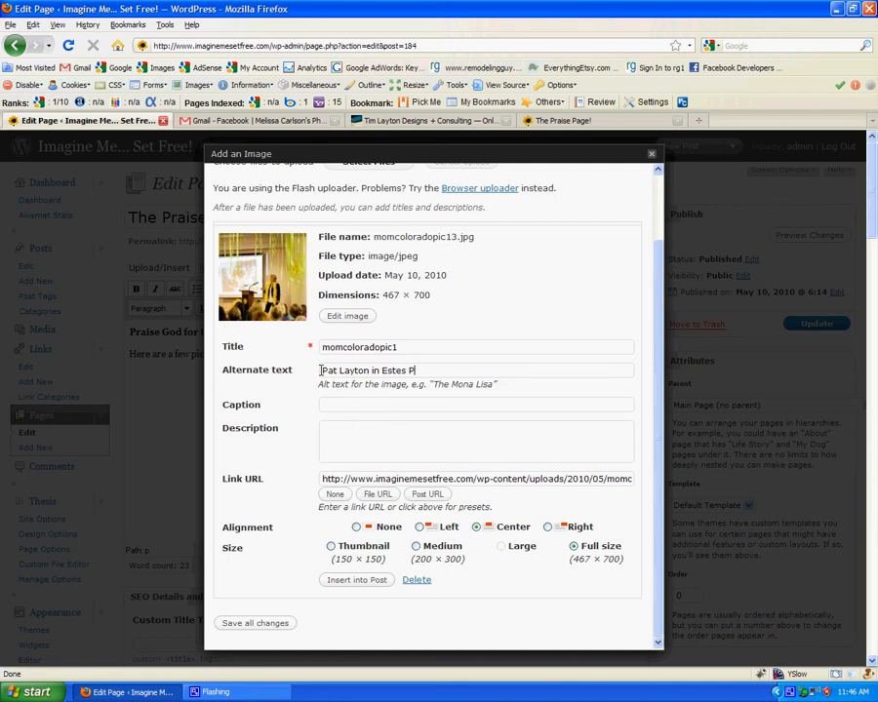
type("CO")
left_click(363, 581)
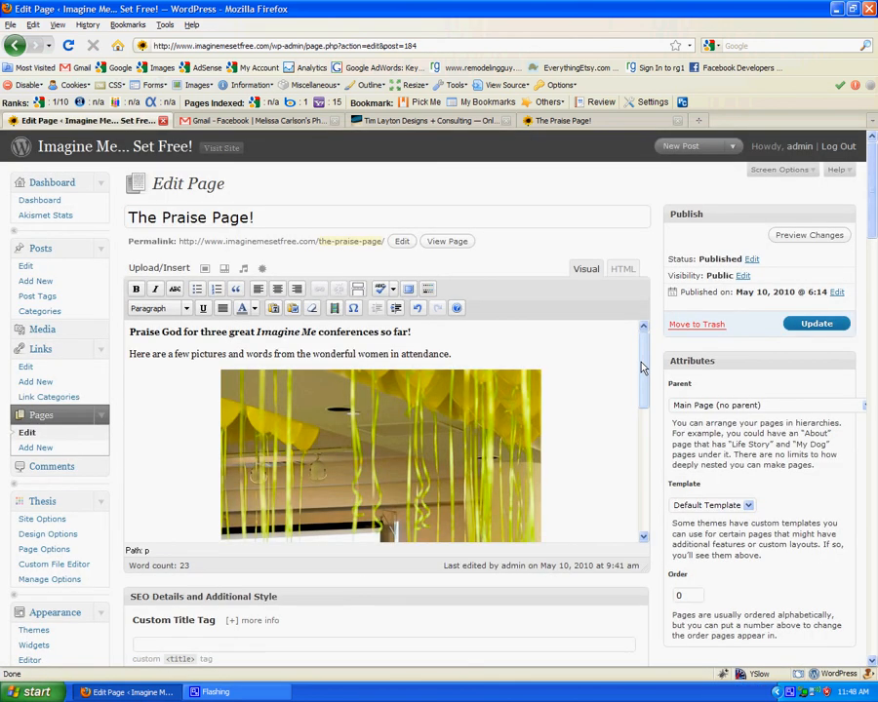
Preview The Praise Page to check how the full-size photo looks on the site.
mouse_move(642, 367)
left_mouse_down()
mouse_move(641, 499)
mouse_move(639, 365)
left_mouse_up()
left_click(805, 239)
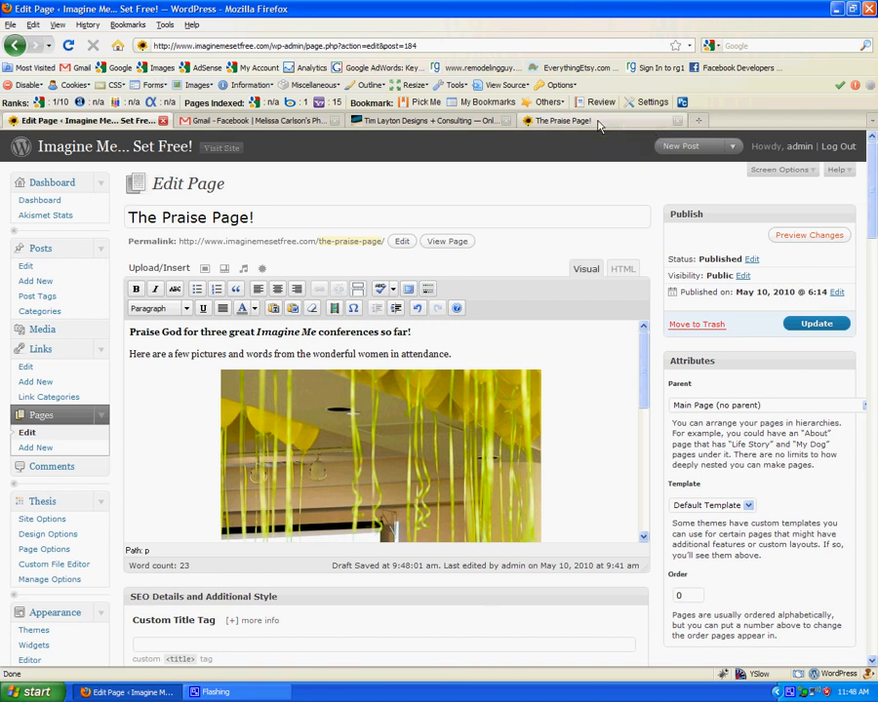
left_click(598, 122)
mouse_move(875, 232)
left_mouse_down()
mouse_move(875, 405)
mouse_move(872, 214)
left_mouse_up()
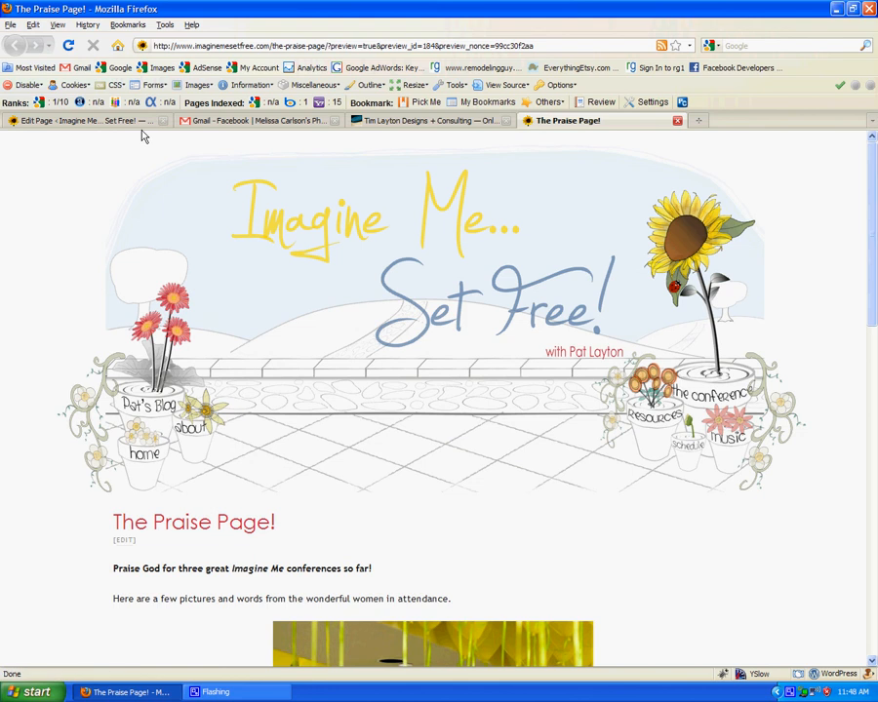
Reduce the inserted photo on The Praise Page to 80% of its size.
key("ctrl+Tab")
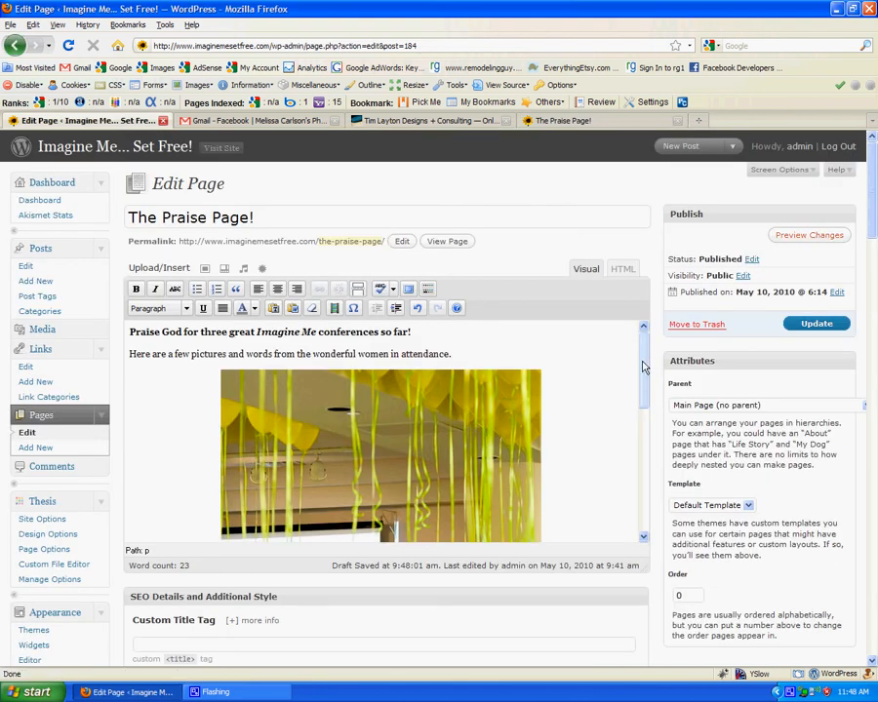
scroll(641, 376, "down", 1)
left_click(451, 393)
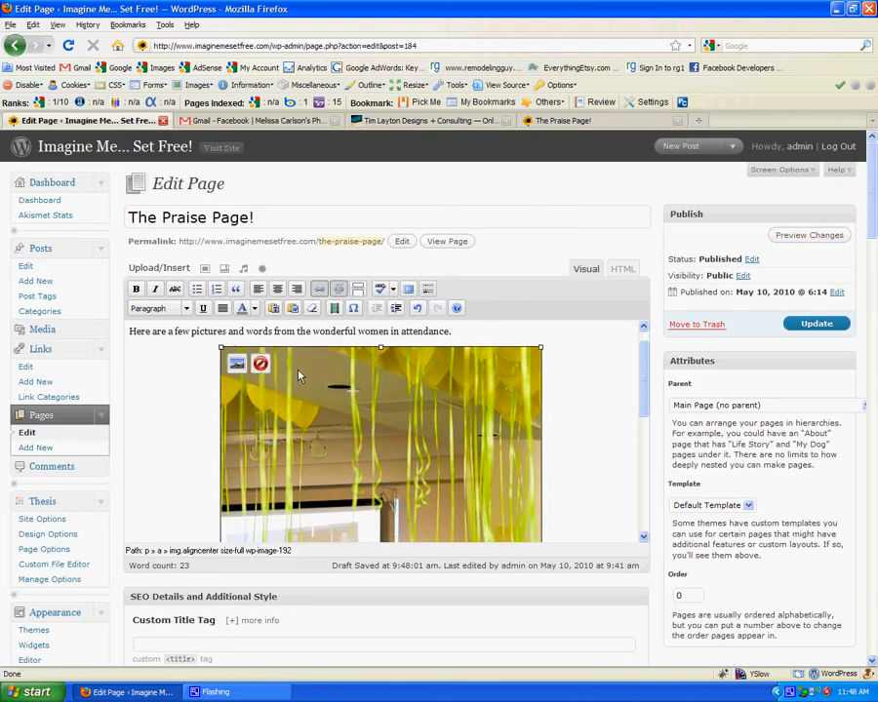
left_click(236, 365)
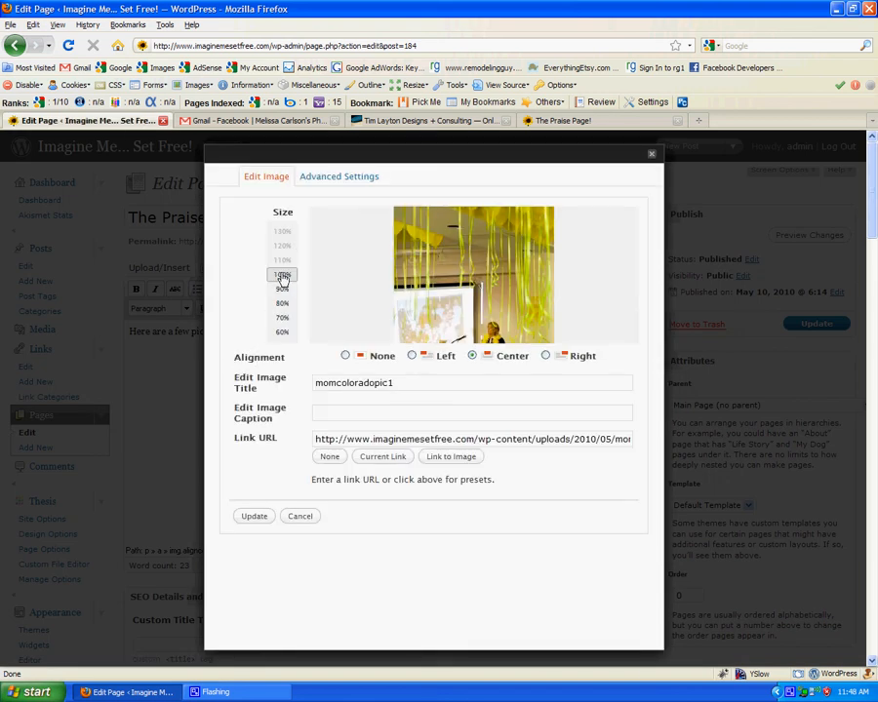
left_click(281, 276)
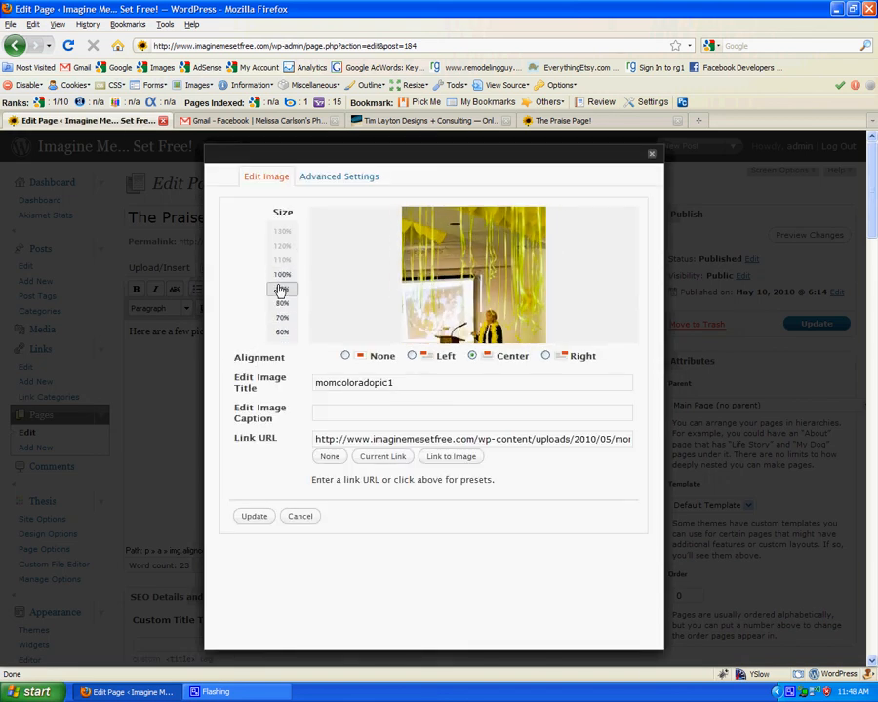
left_click(284, 304)
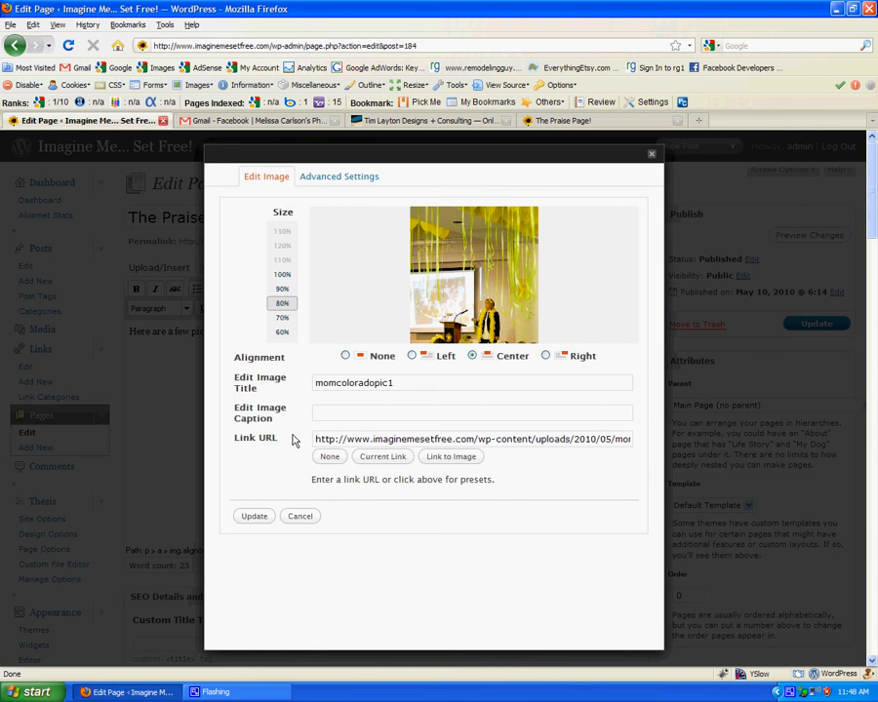
left_click(255, 516)
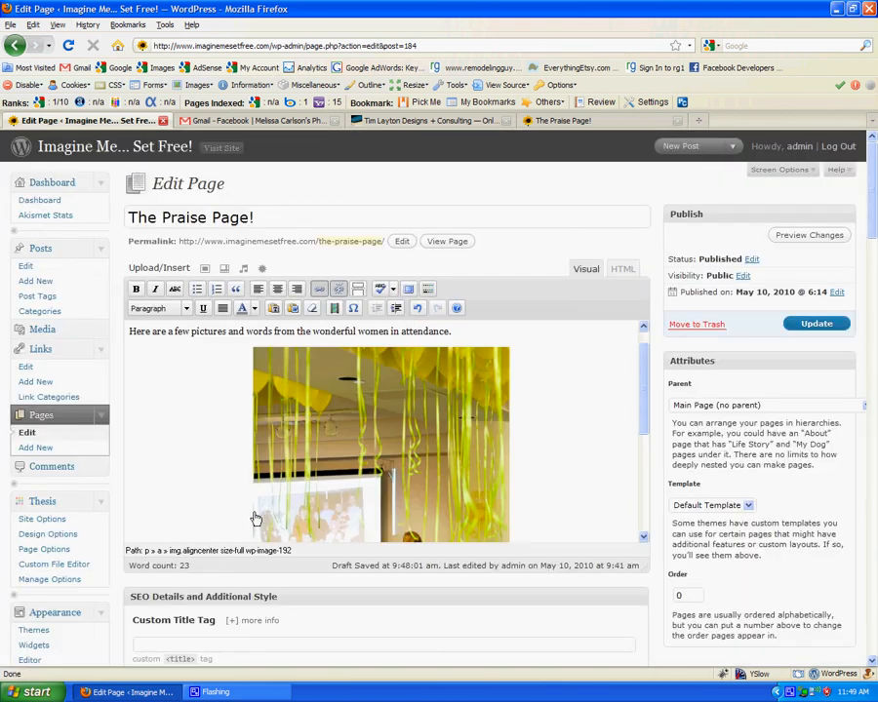
Preview the page again to examine the resized photo in the site layout.
left_click(813, 237)
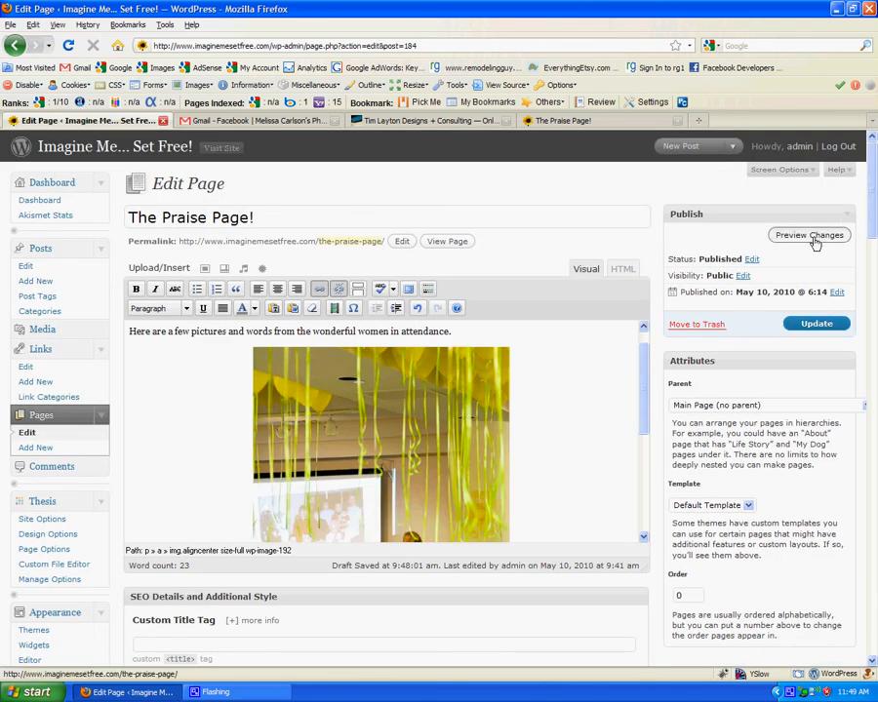
left_click(606, 122)
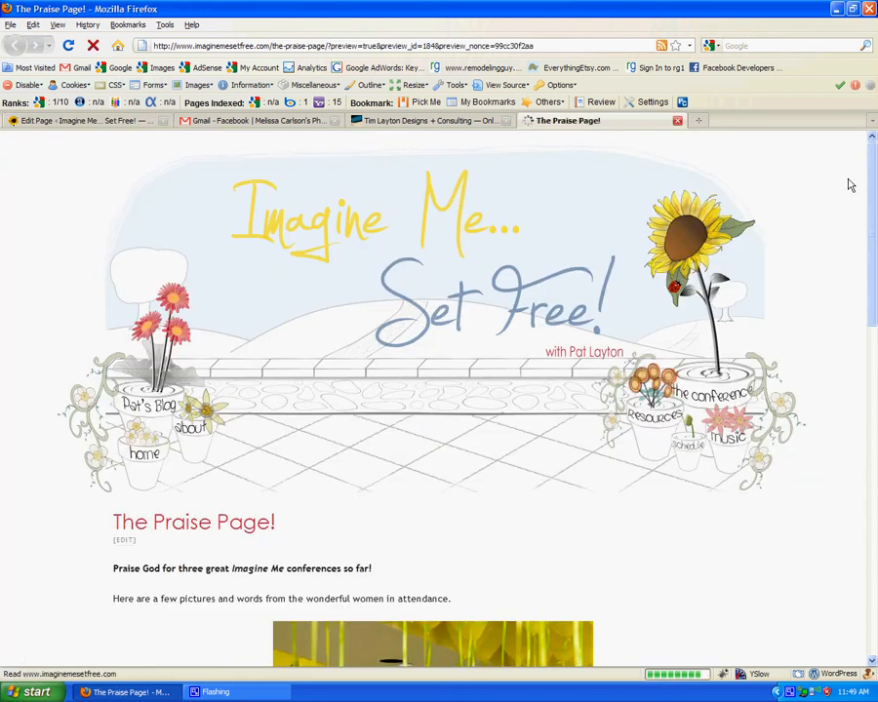
left_click_drag(873, 180, 873, 346)
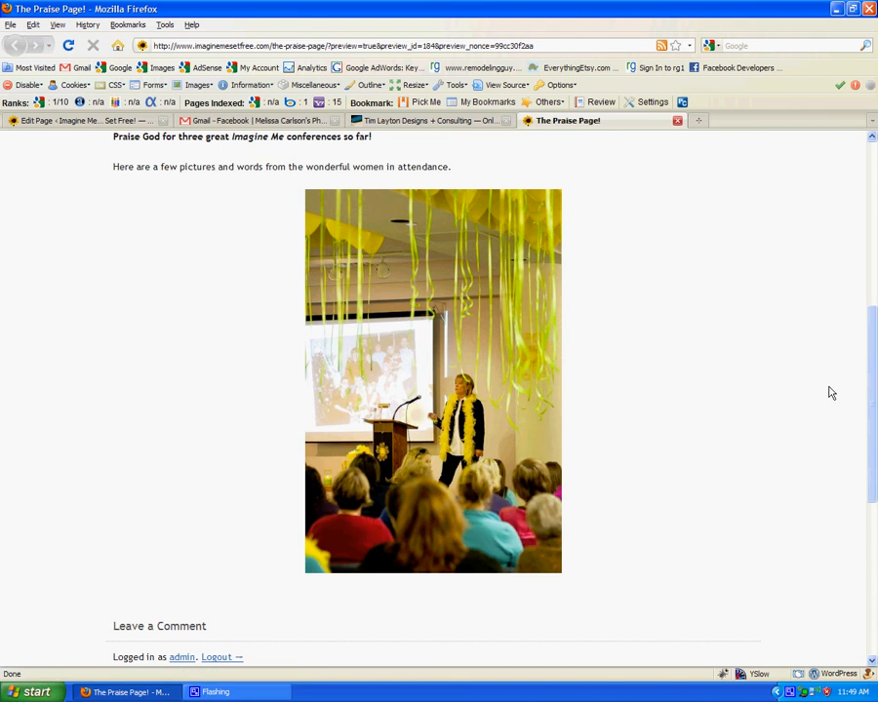
left_click_drag(873, 416, 853, 280)
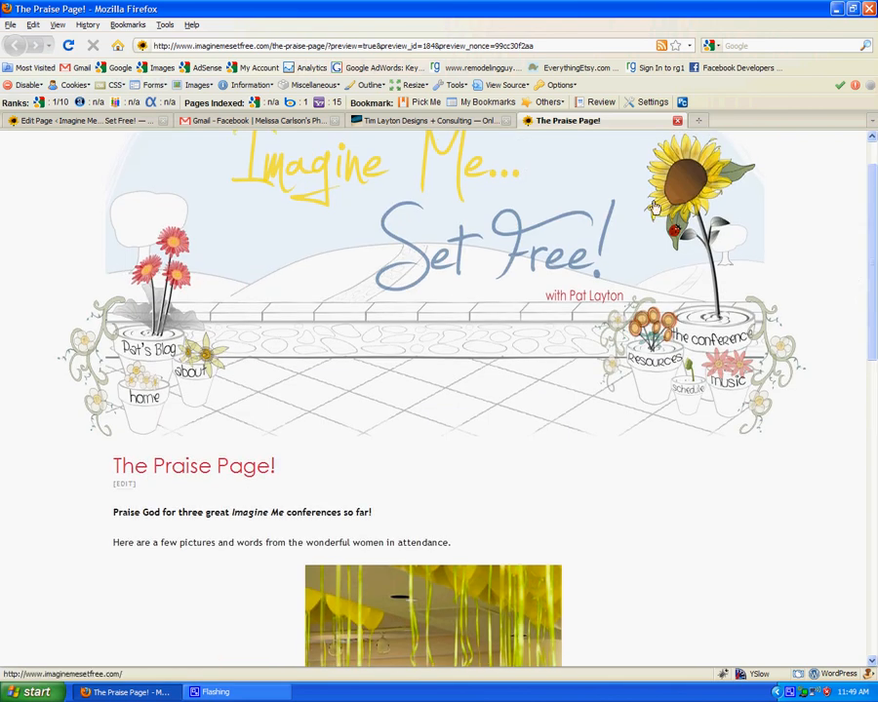
Add a centered line below the photo in the page editor reading "Speaker", the speaker's name and "in Estes Park, CO".
left_click(83, 120)
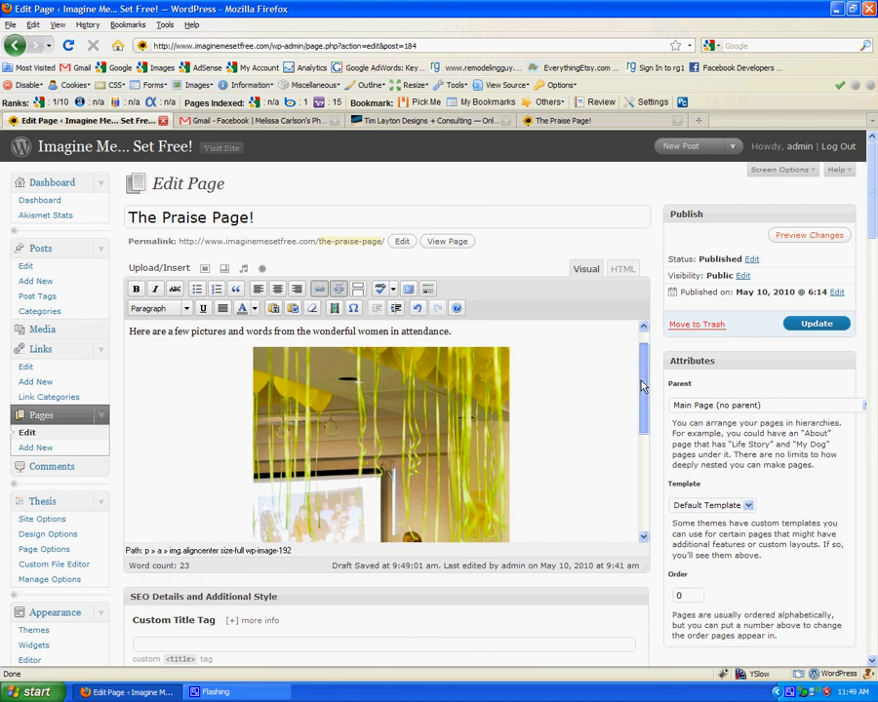
left_click_drag(641, 385, 633, 478)
left_click(484, 534)
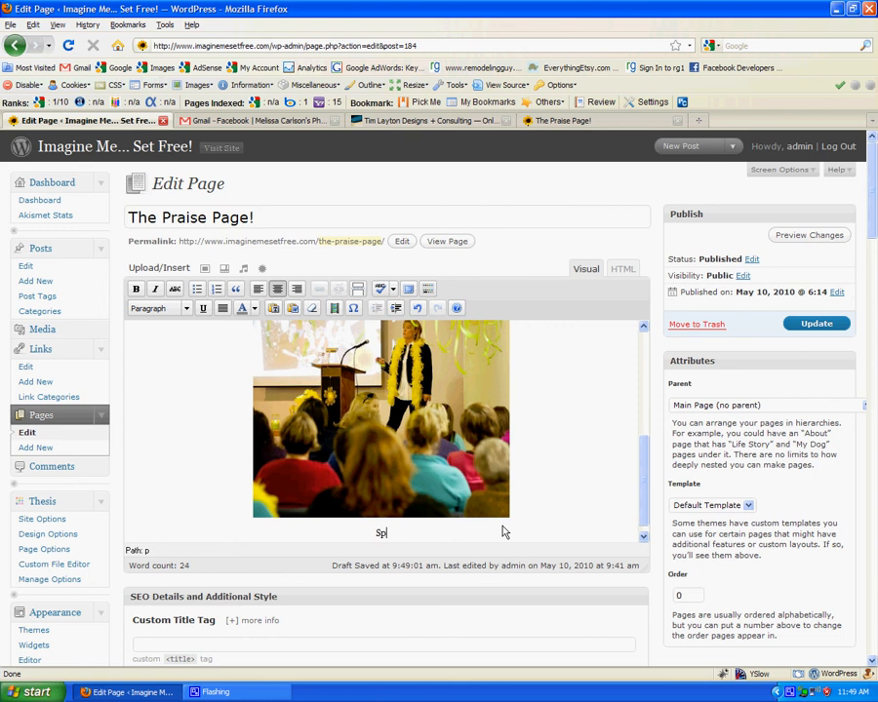
type("eaker Pat Layton in Estes")
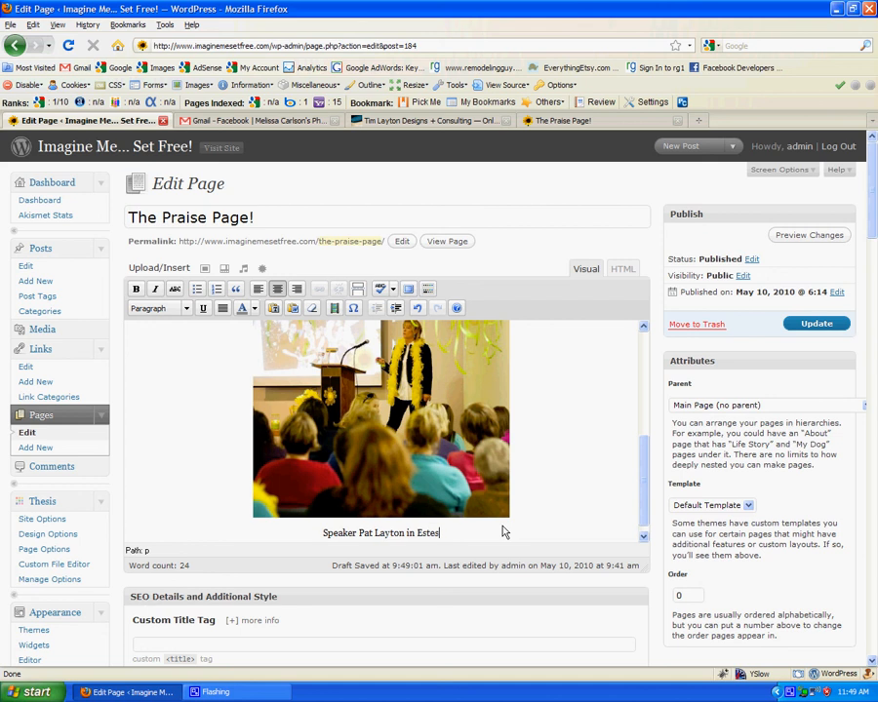
type(" Park, CO")
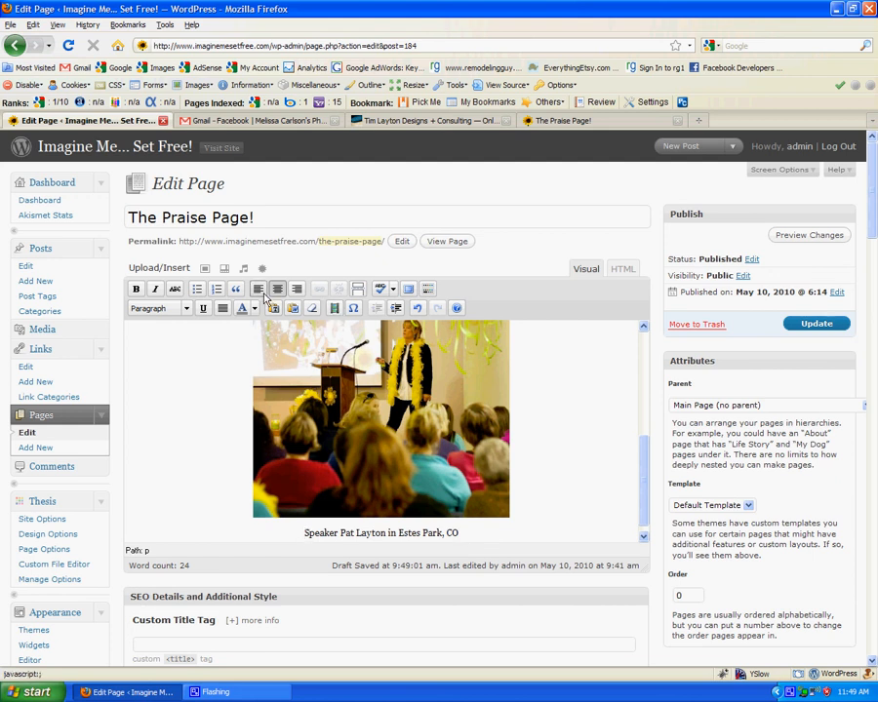
Try left and right alignment on the caption below the photo and return it to centered.
left_click(258, 291)
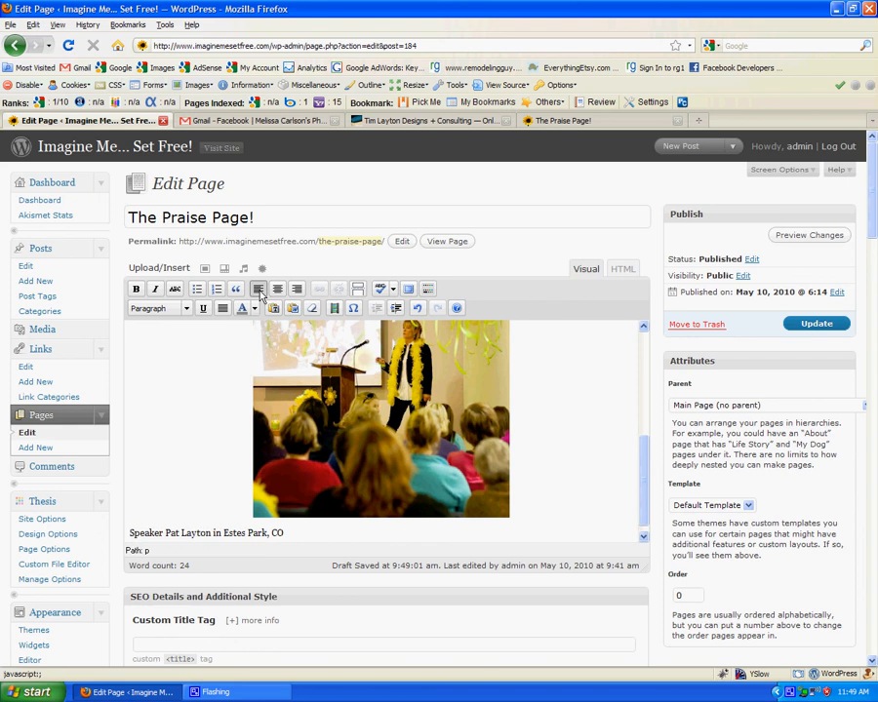
left_click(279, 290)
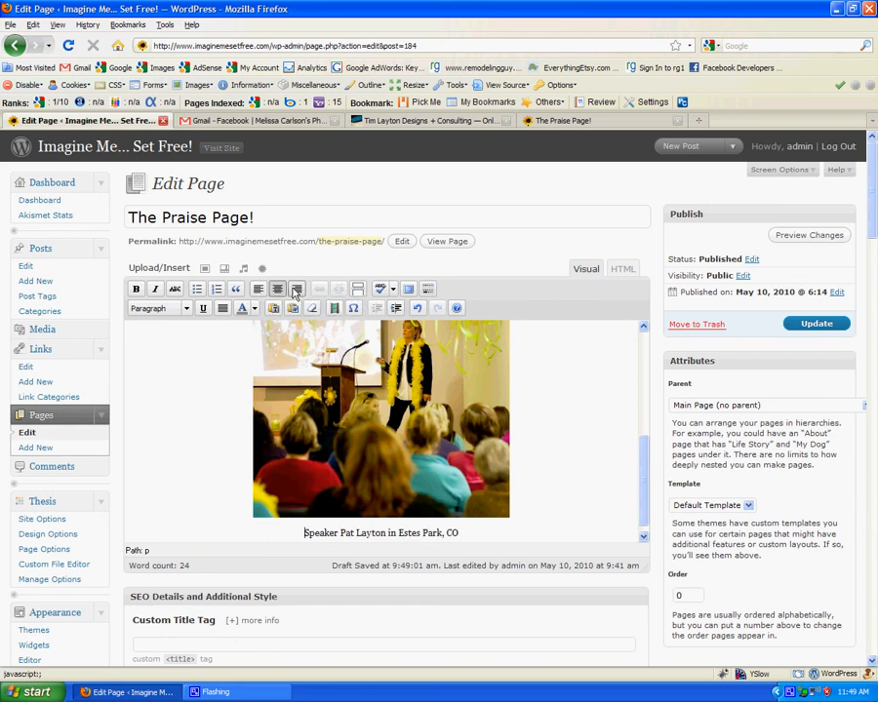
left_click(296, 291)
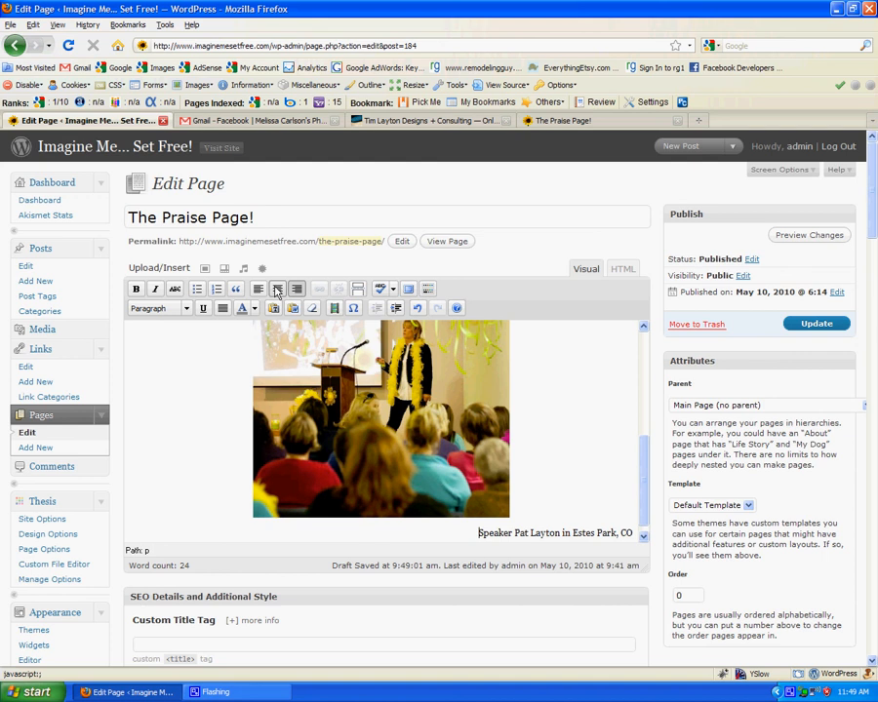
left_click(277, 291)
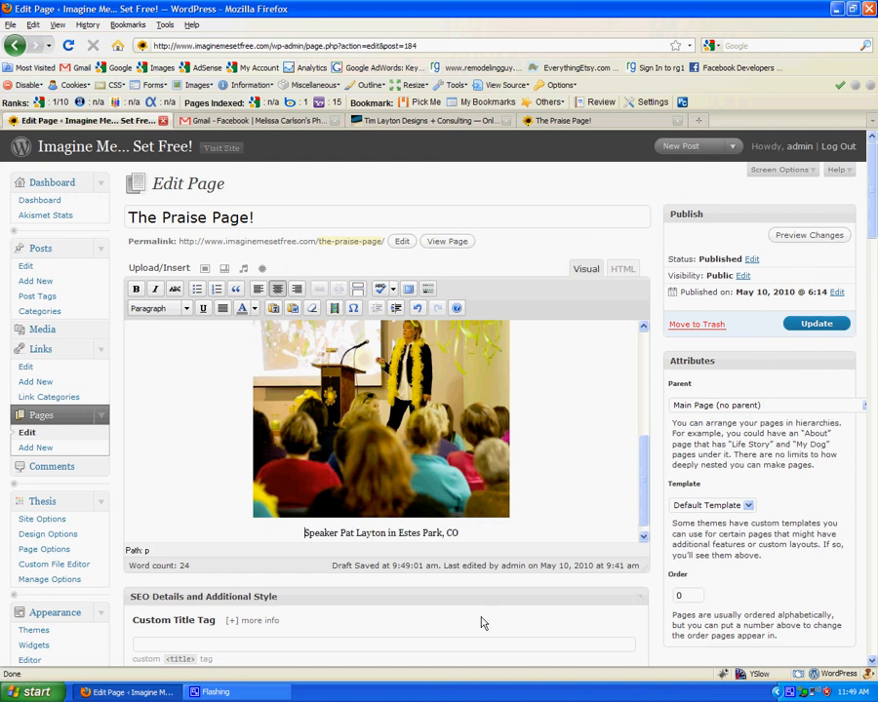
Make the whole caption line below the photo bold and italic, with its text format set to Paragraph.
left_click_drag(304, 532, 459, 532)
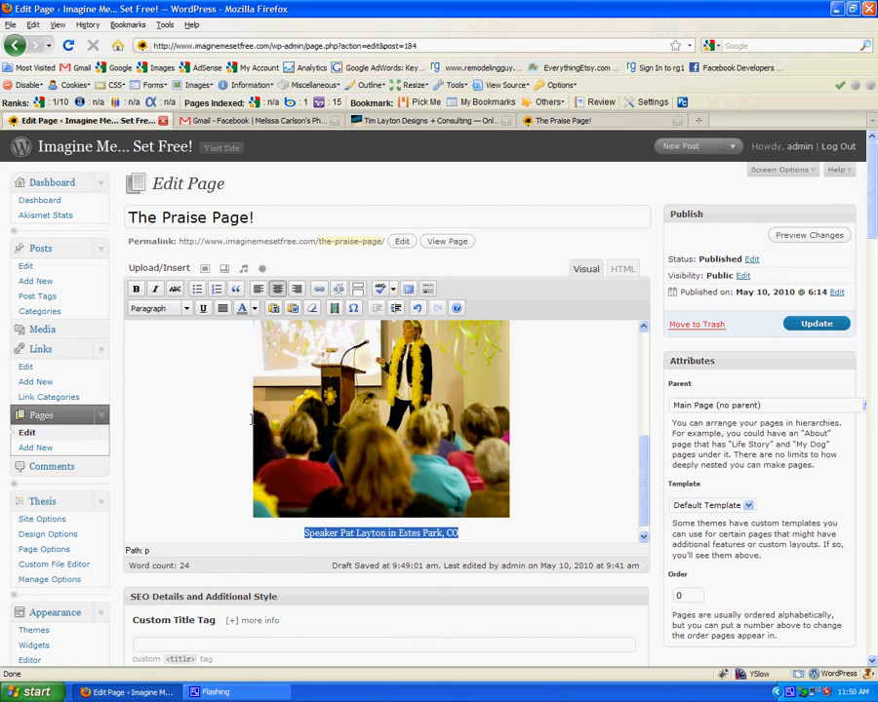
left_click(135, 289)
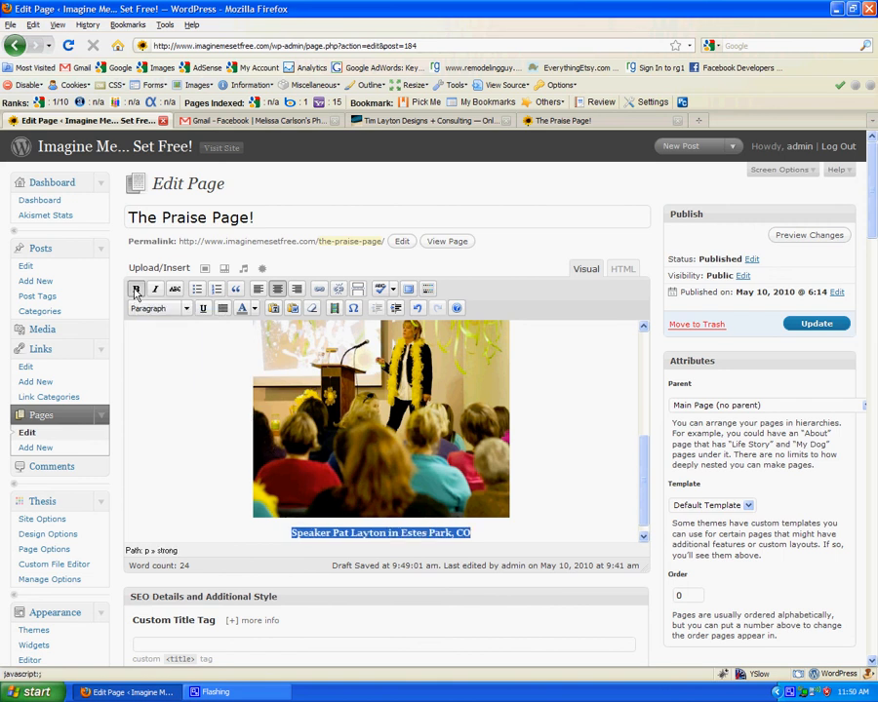
left_click(155, 290)
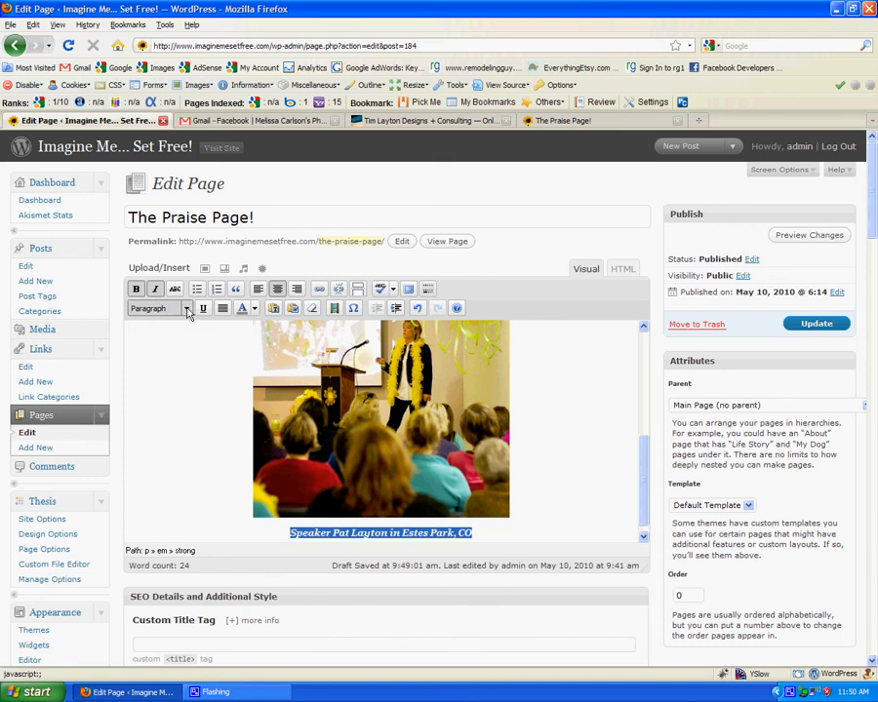
left_click(186, 309)
scroll(195, 361, "down", 2)
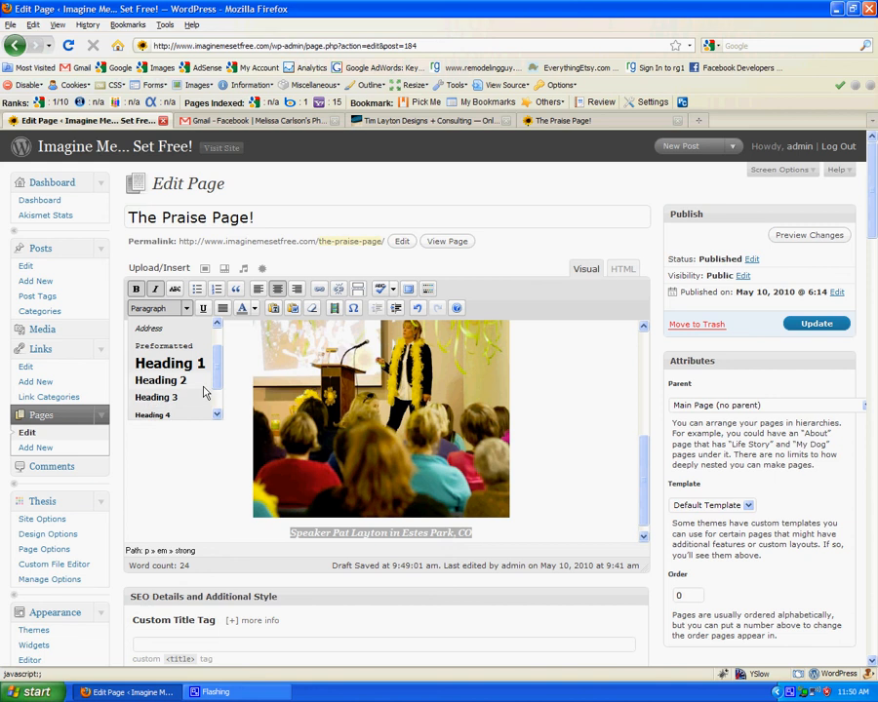
left_click_drag(216, 378, 215, 353)
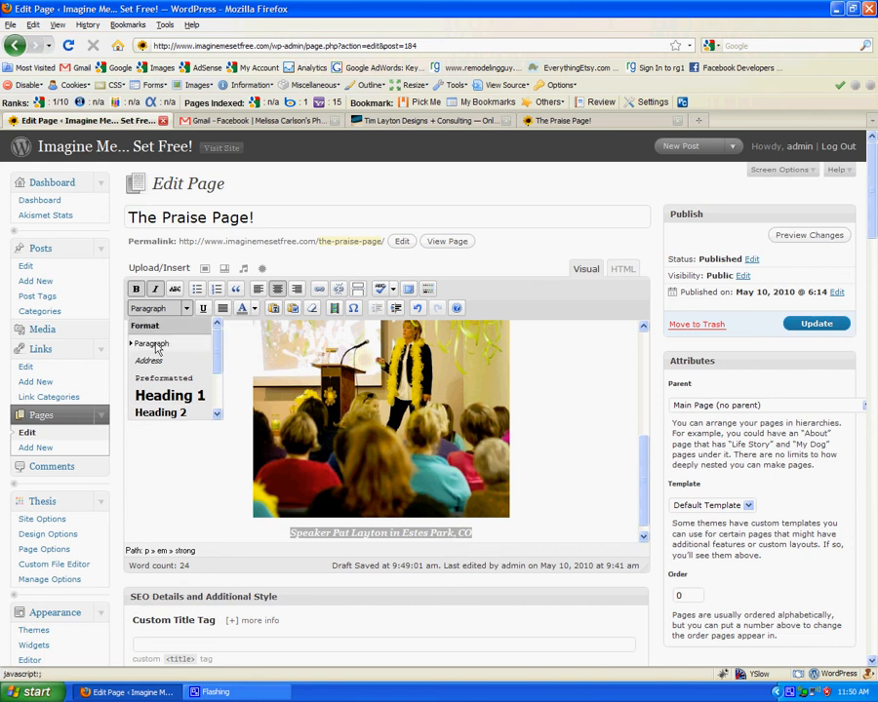
left_click(152, 344)
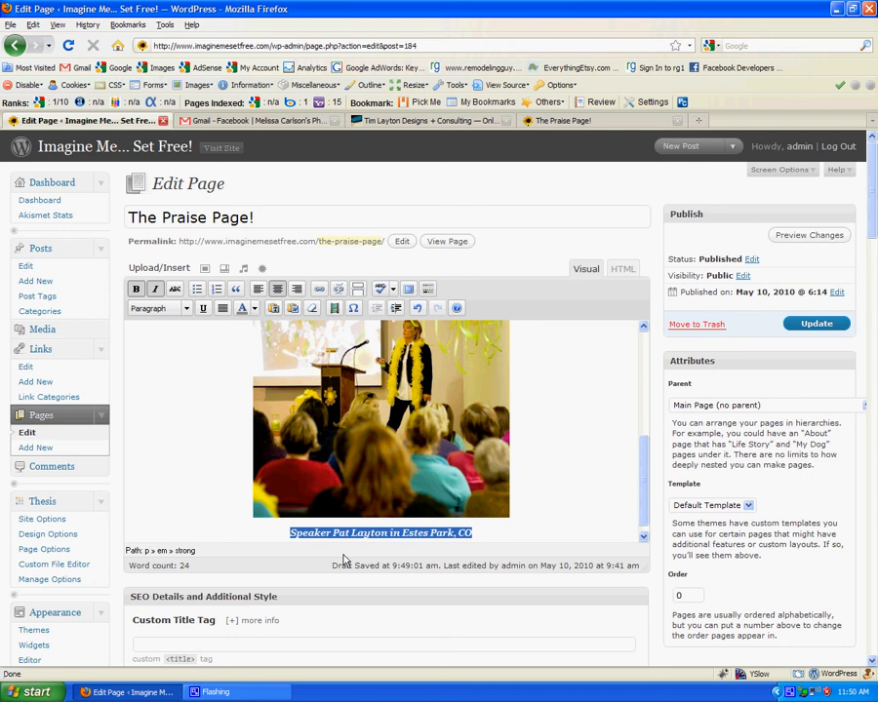
Color the caption text below the photo red.
left_click(254, 310)
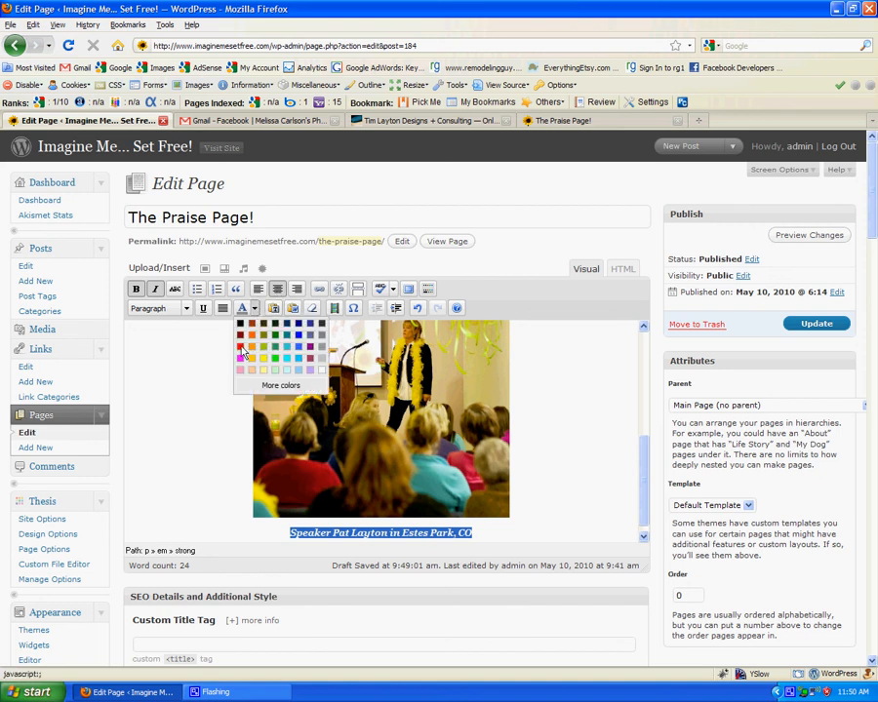
left_click(240, 346)
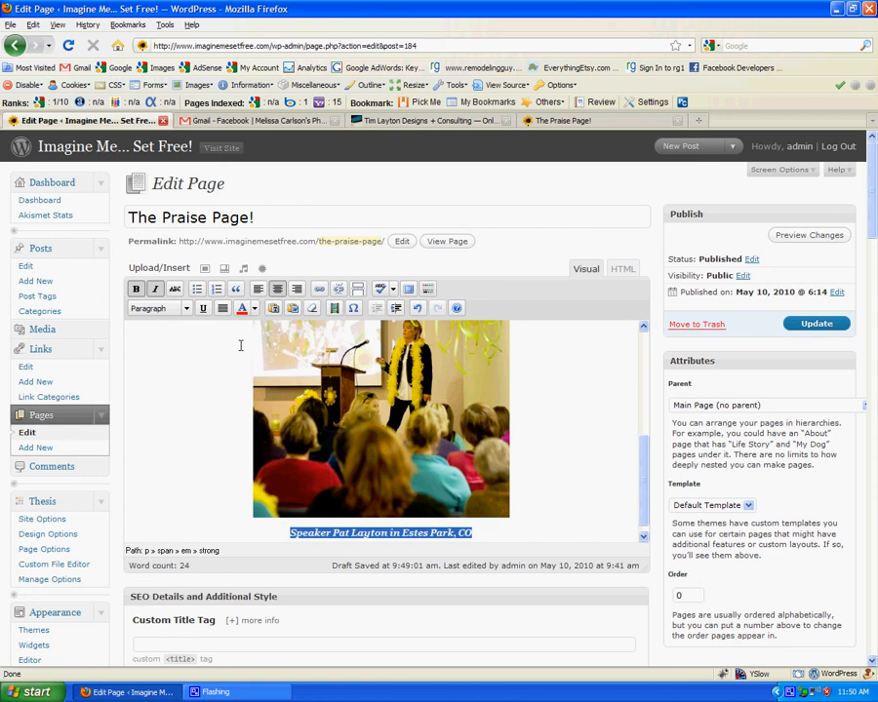
left_click(506, 538)
Preview the page changes to examine the photo with its formatted caption on the site, and return to the page editor.
left_click_drag(645, 487, 642, 353)
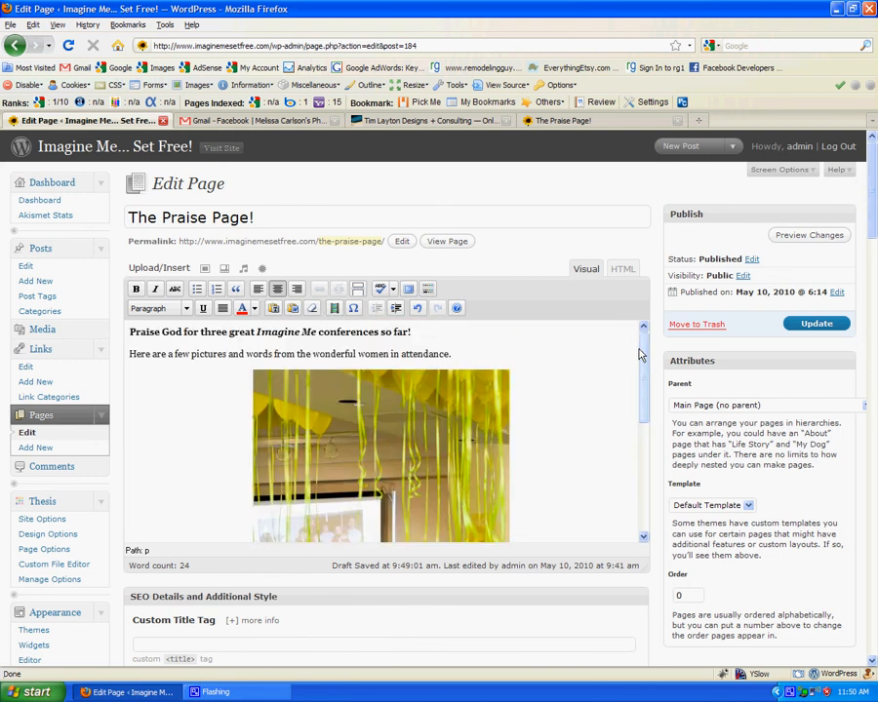
left_click(802, 236)
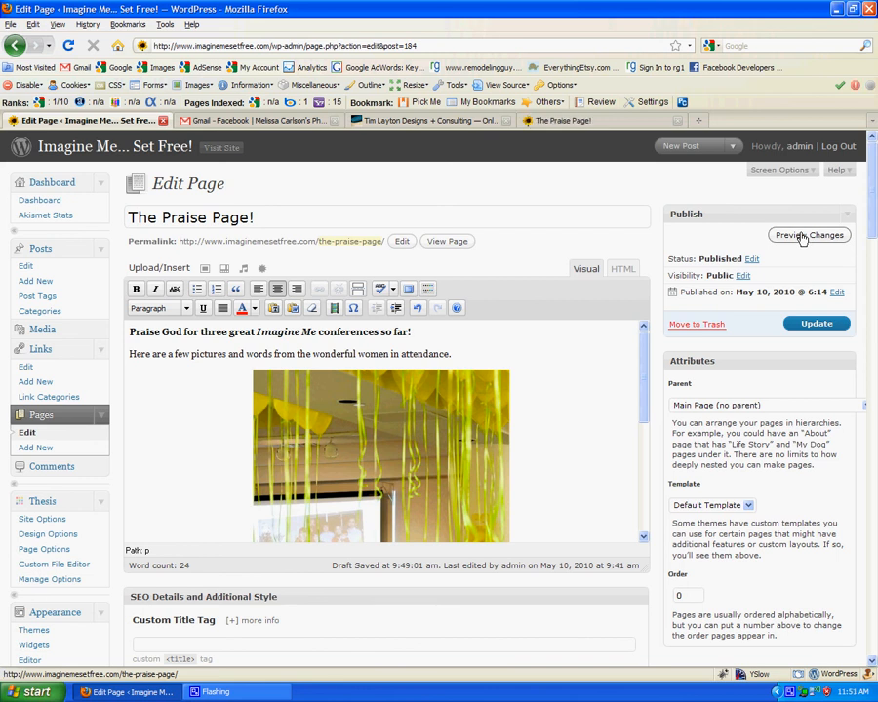
left_click(556, 123)
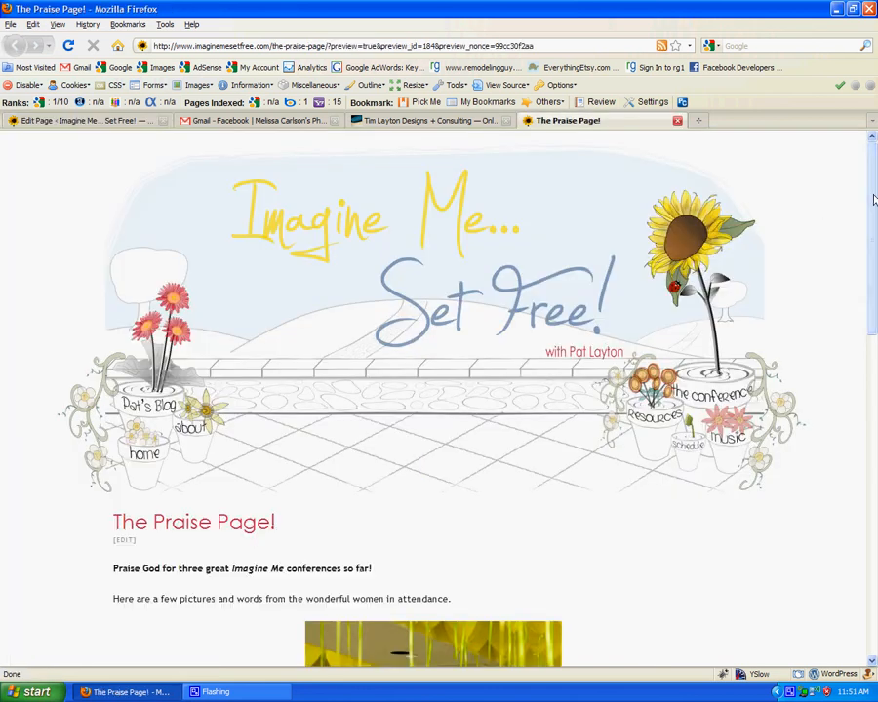
left_click_drag(874, 199, 874, 368)
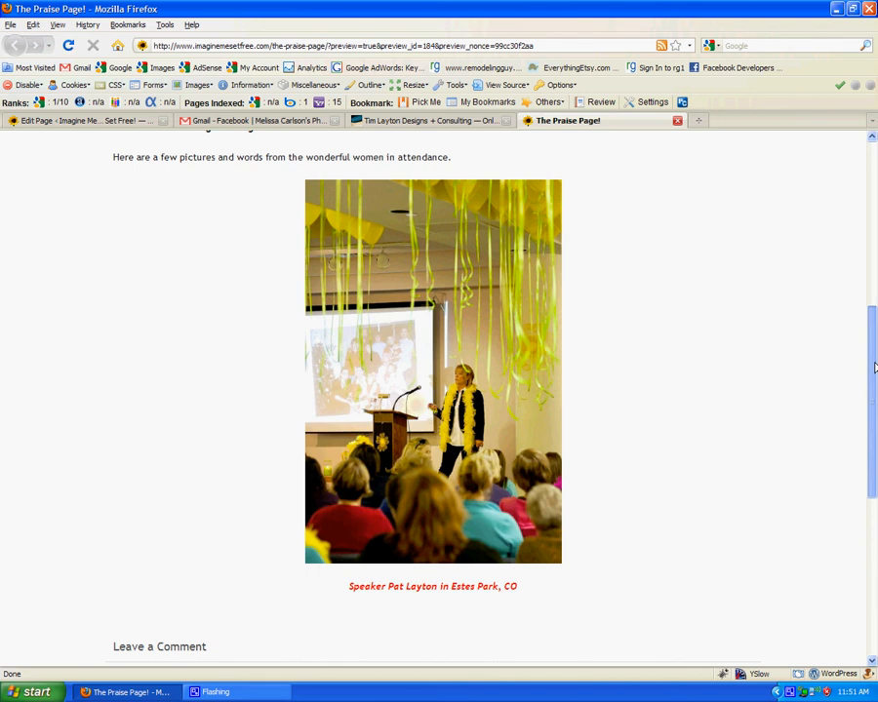
mouse_move(874, 368)
left_mouse_down()
mouse_move(875, 337)
mouse_move(871, 359)
left_mouse_up()
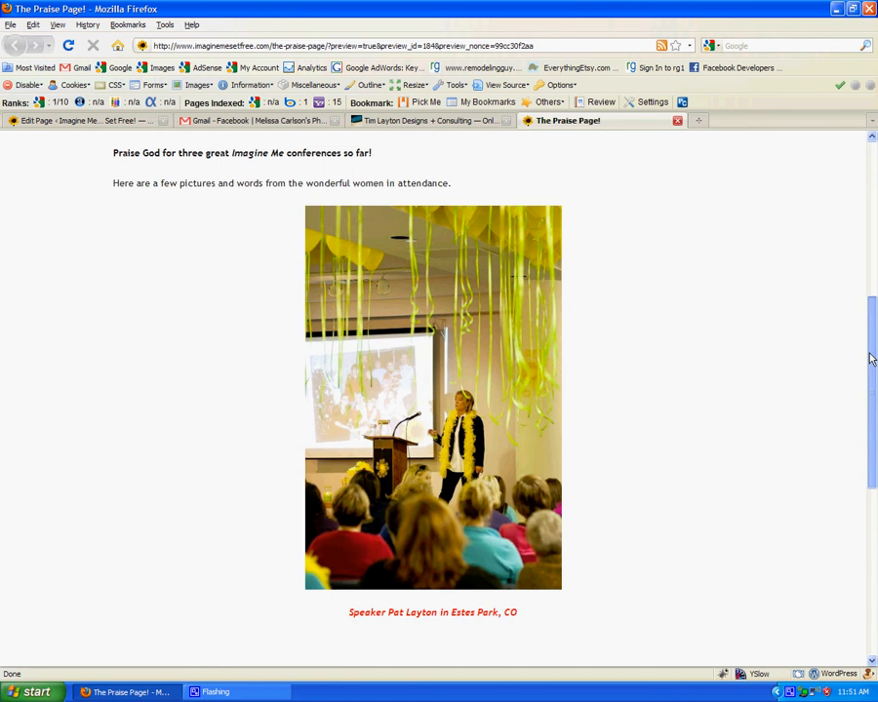
left_click_drag(871, 359, 868, 343)
left_click(91, 121)
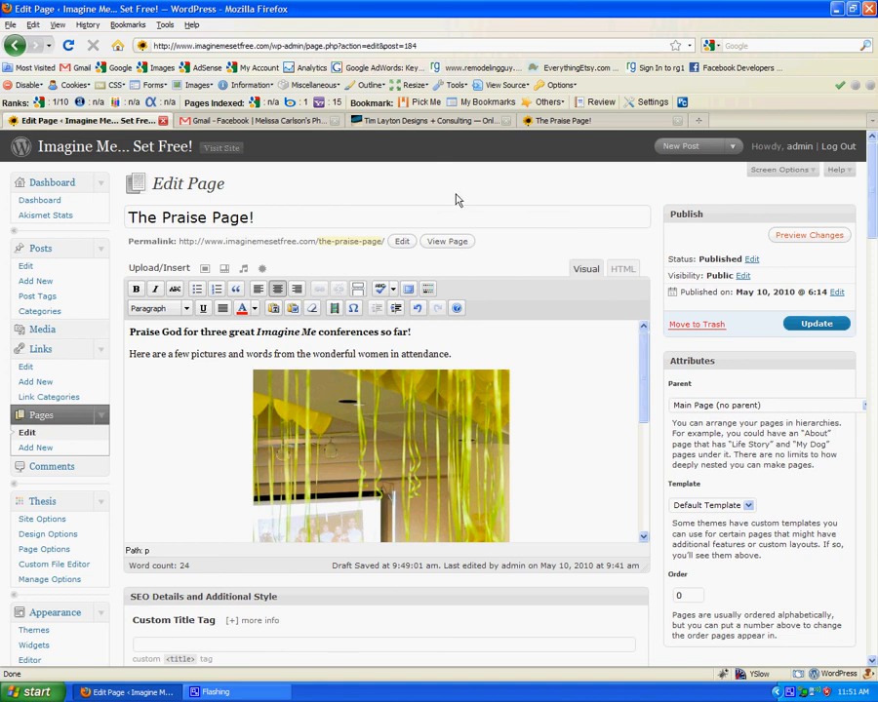
left_click(385, 122)
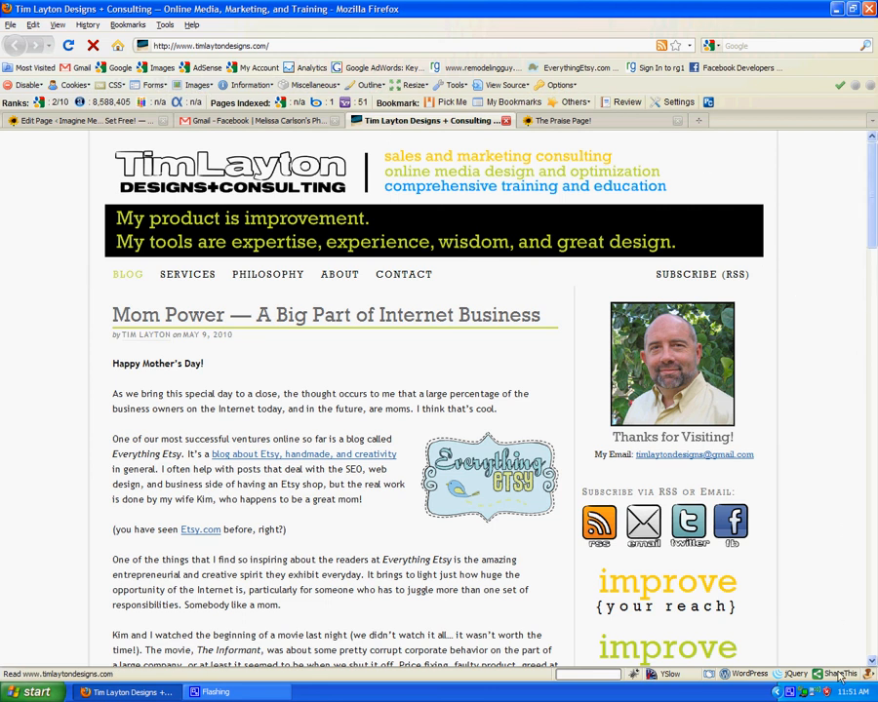
right_click(795, 694)
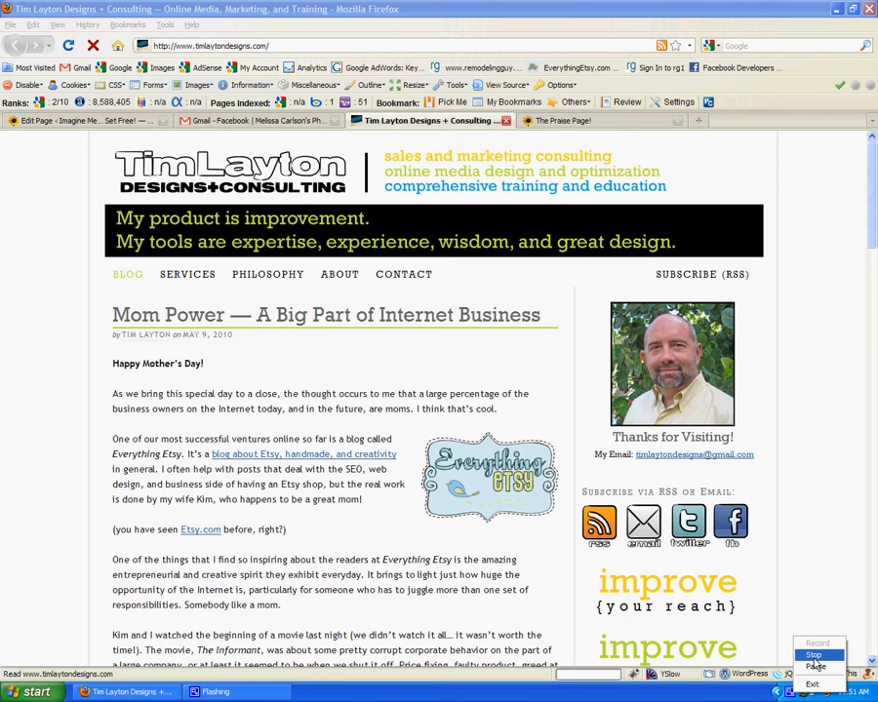